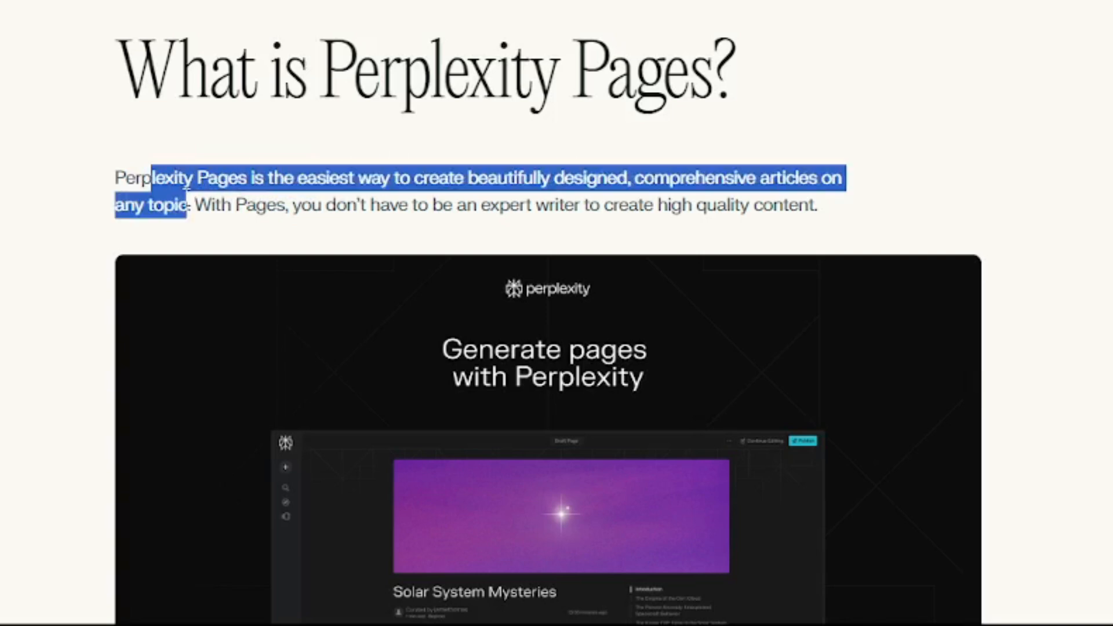
- Read the Perplexity Pages FAQ on why to use Pages and the two ways to create one
click(292, 215)
scroll(364, 325, down, 10)
scroll(364, 335, down, 2)
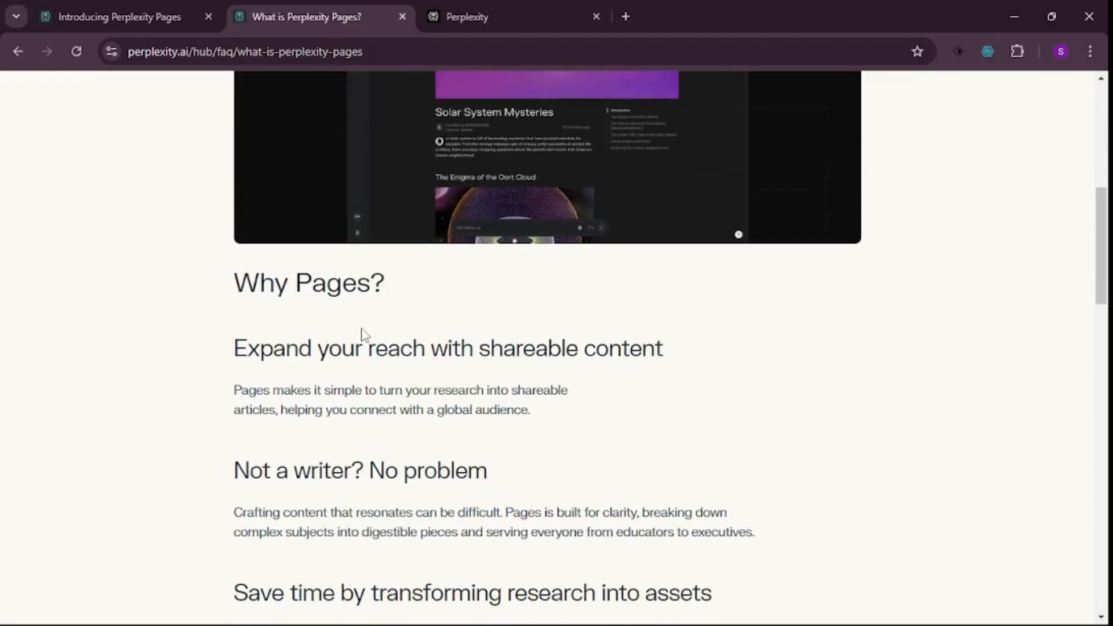
scroll(365, 335, down, 1)
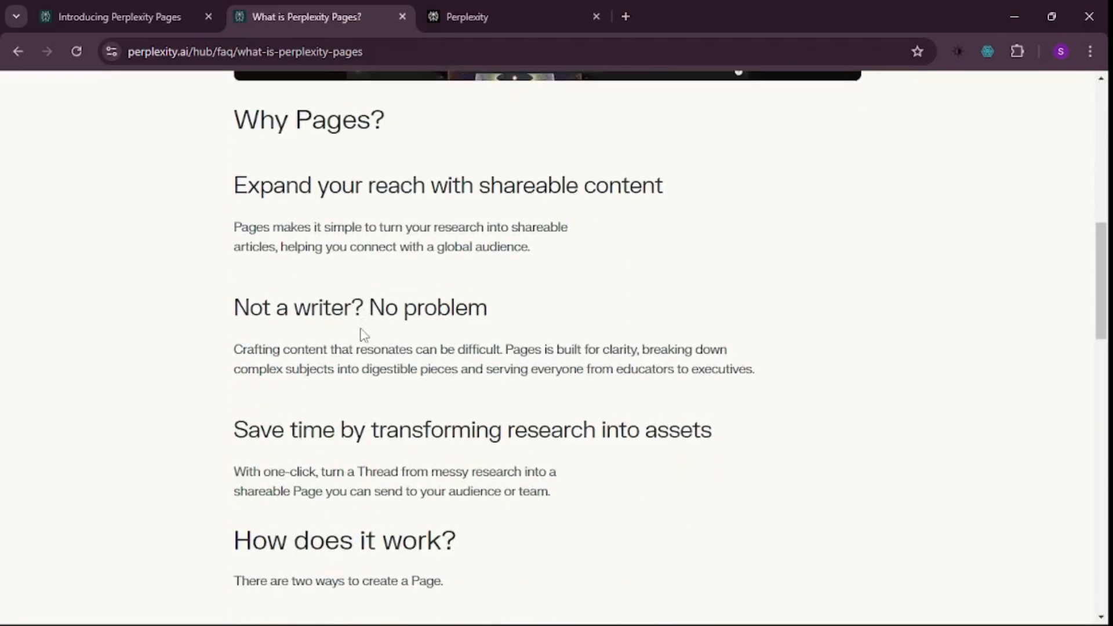
scroll(421, 316, down, 5)
scroll(497, 344, up, 8)
scroll(429, 351, down, 6)
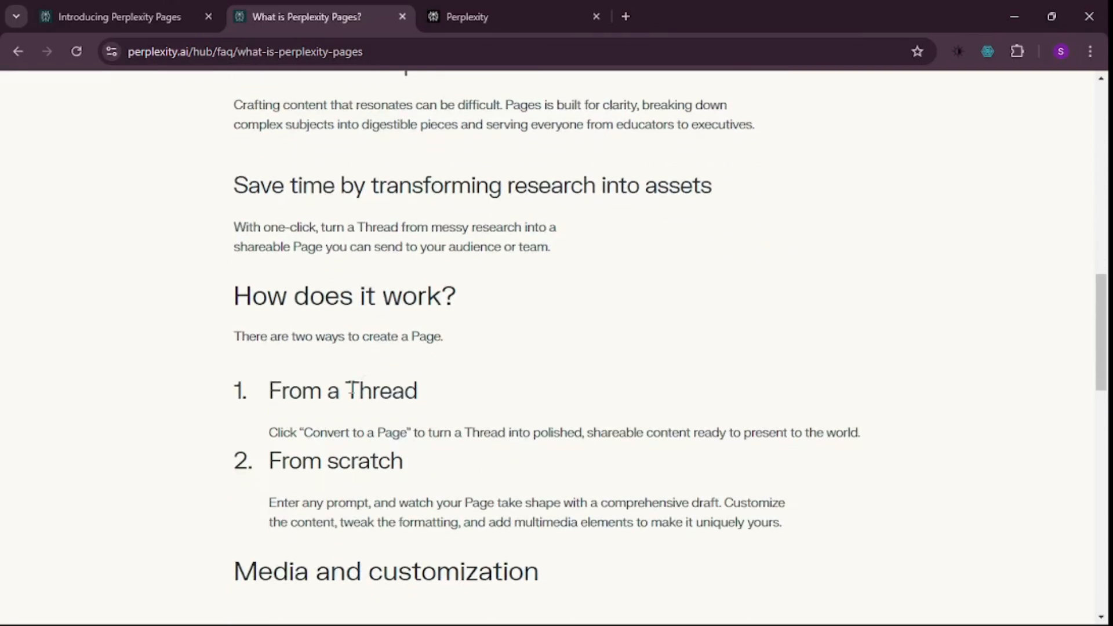
drag(349, 391, 427, 394)
drag(332, 461, 418, 472)
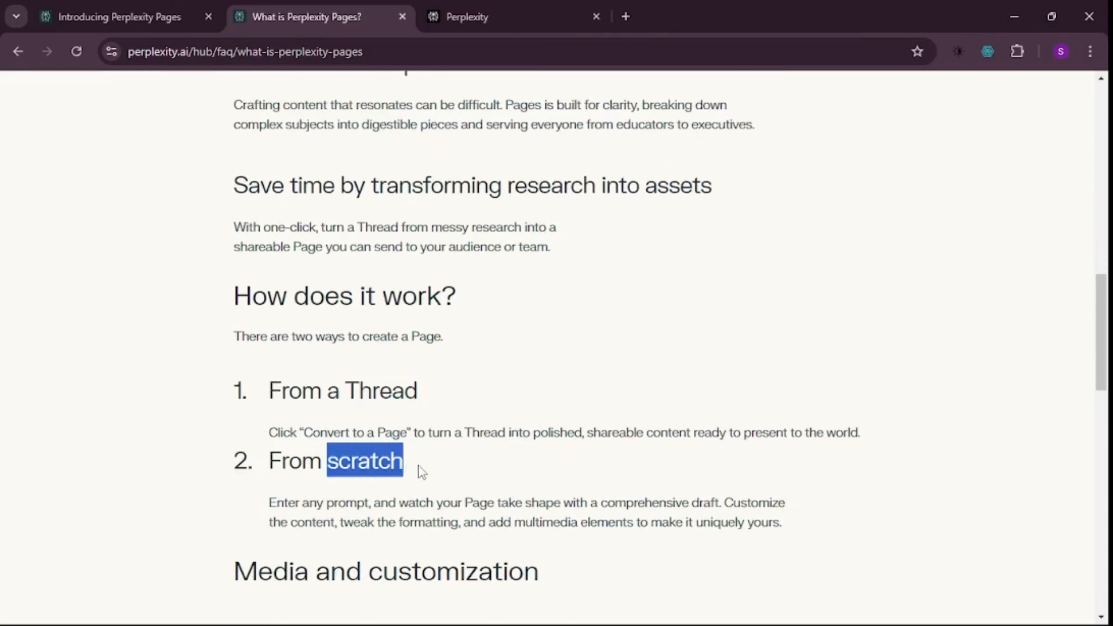
click(418, 472)
- Review the FAQ answers on media, layout customization, displayed sources and the difference between a Thread and a Page
scroll(416, 445, down, 2)
scroll(419, 445, up, 2)
scroll(420, 448, down, 5)
scroll(421, 453, down, 4)
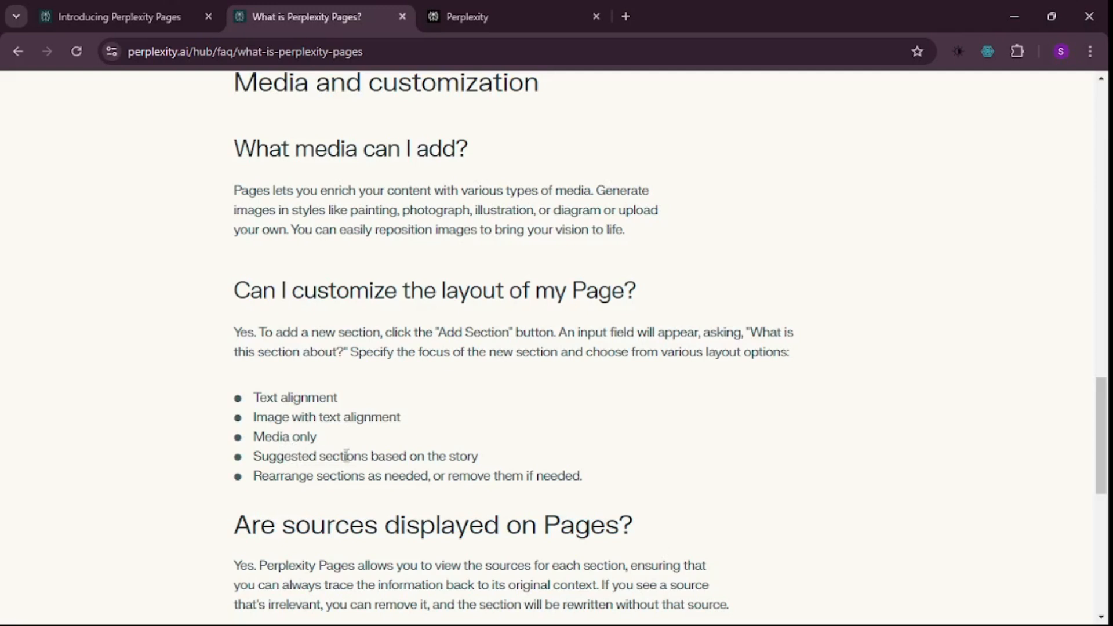
scroll(349, 448, down, 1)
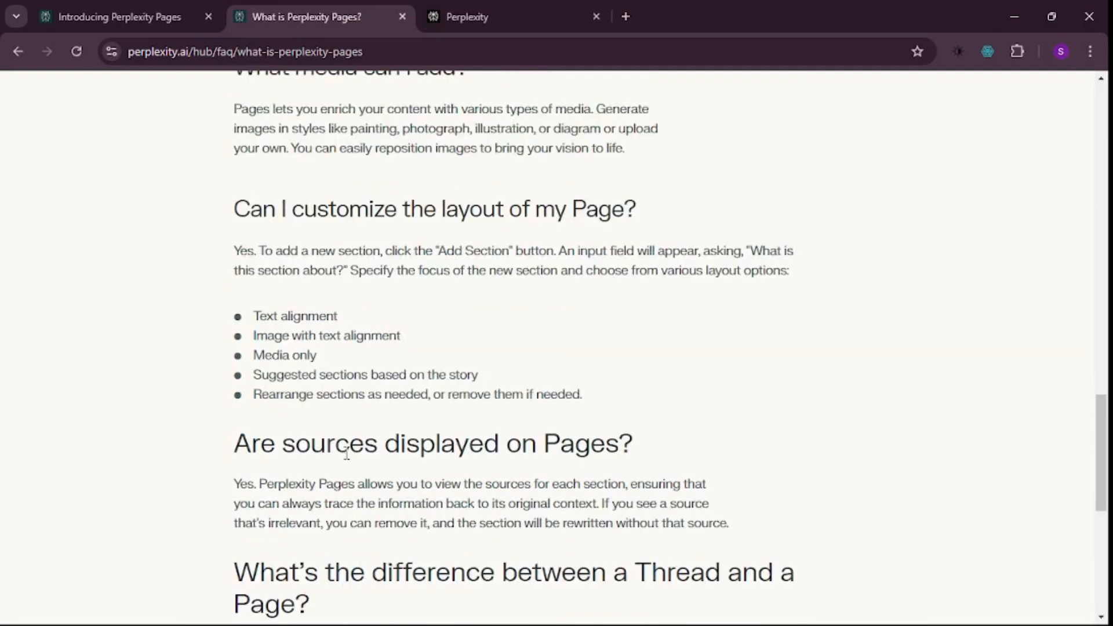
scroll(347, 454, down, 1)
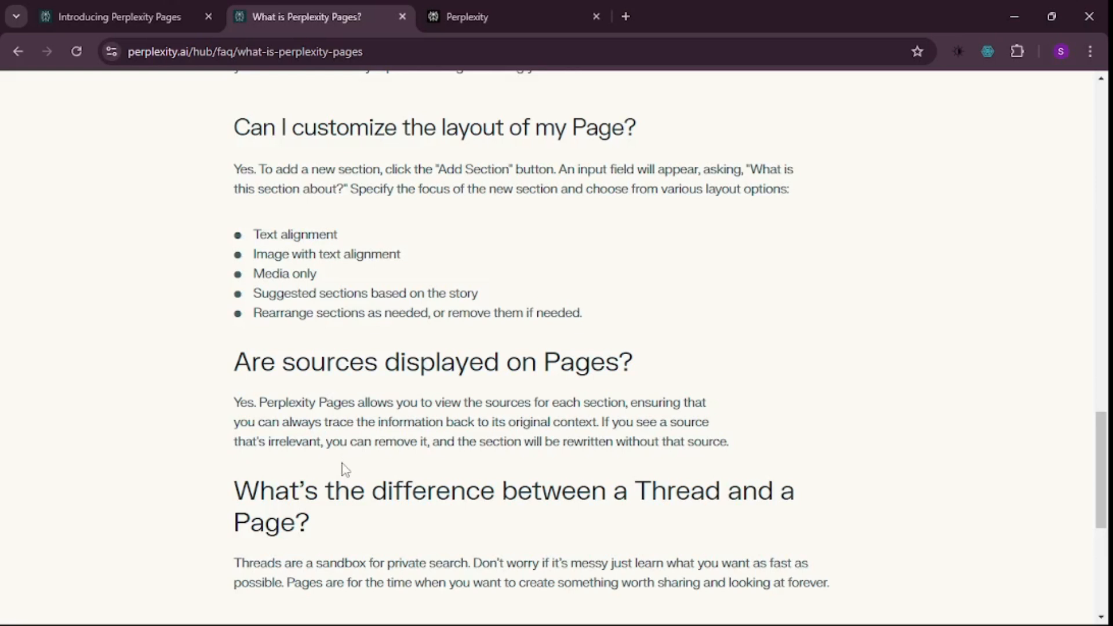
scroll(344, 473, down, 1)
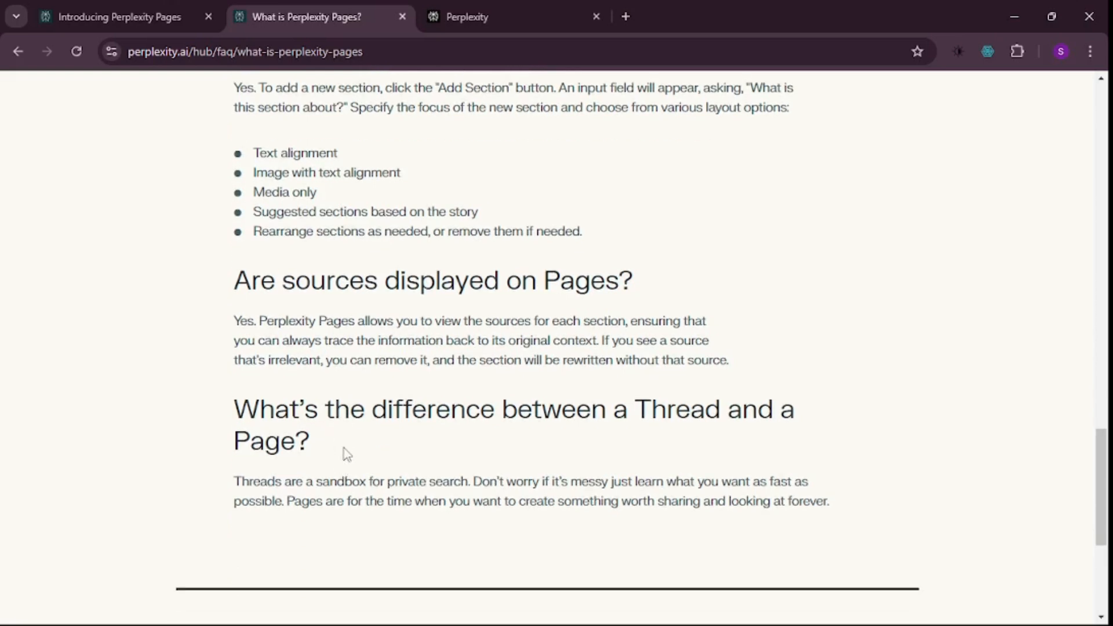
drag(265, 273, 540, 287)
click(402, 322)
drag(246, 320, 316, 330)
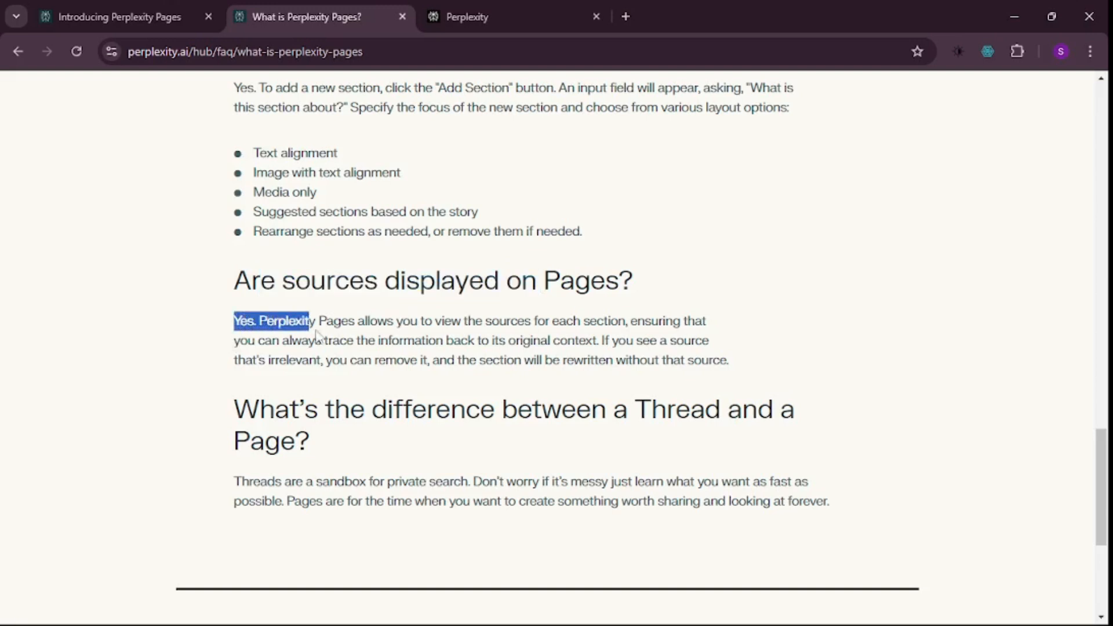
click(480, 426)
scroll(479, 426, down, 2)
scroll(480, 428, up, 4)
scroll(479, 432, up, 8)
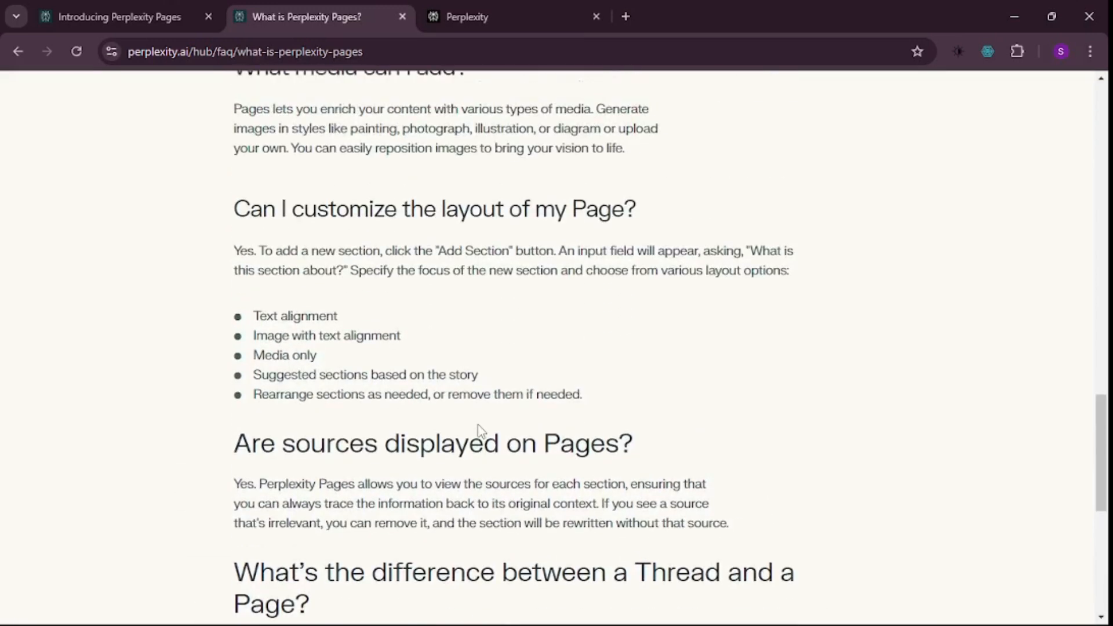
scroll(480, 426, up, 12)
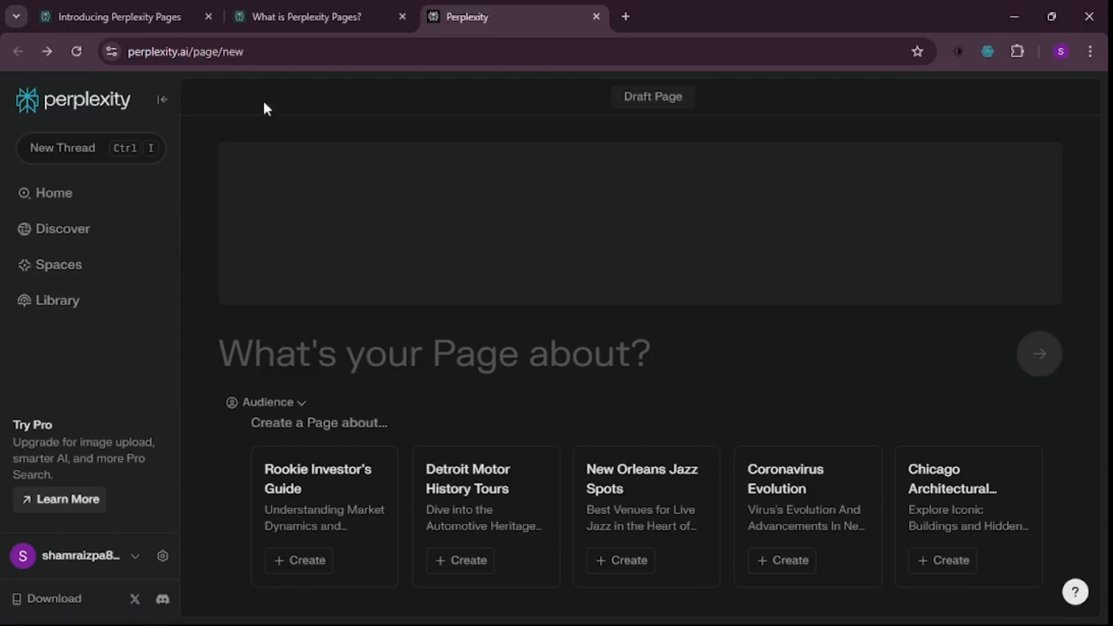
- On the new draft Page in Perplexity, enter "how ai started and how it impacts us" as the topic
click(244, 51)
drag(244, 52, 196, 49)
text(how ai start)
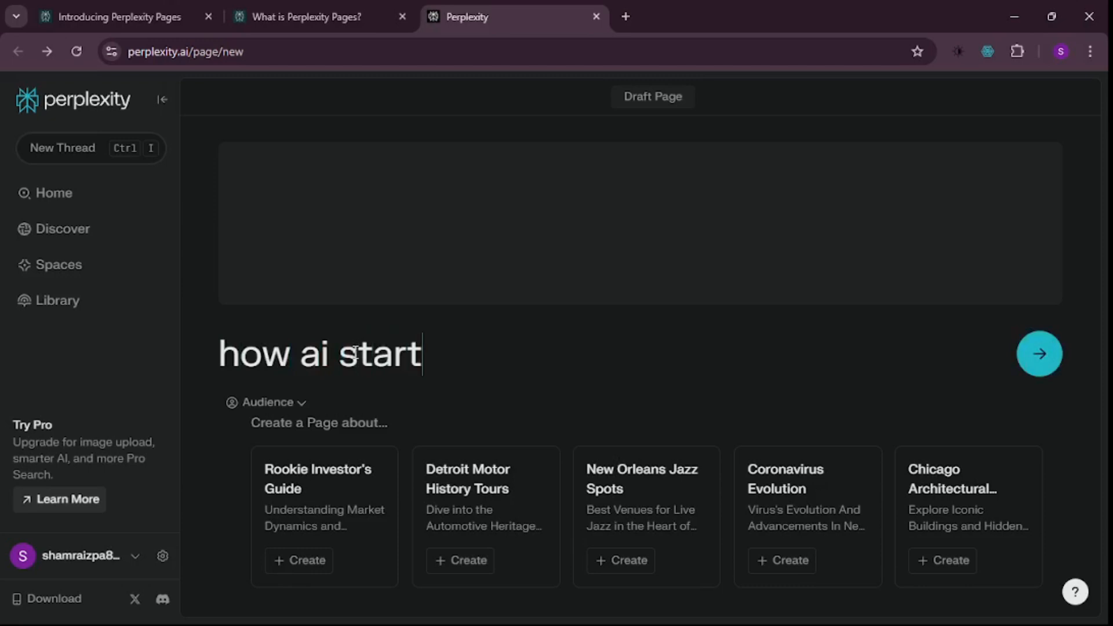
text(ed and how)
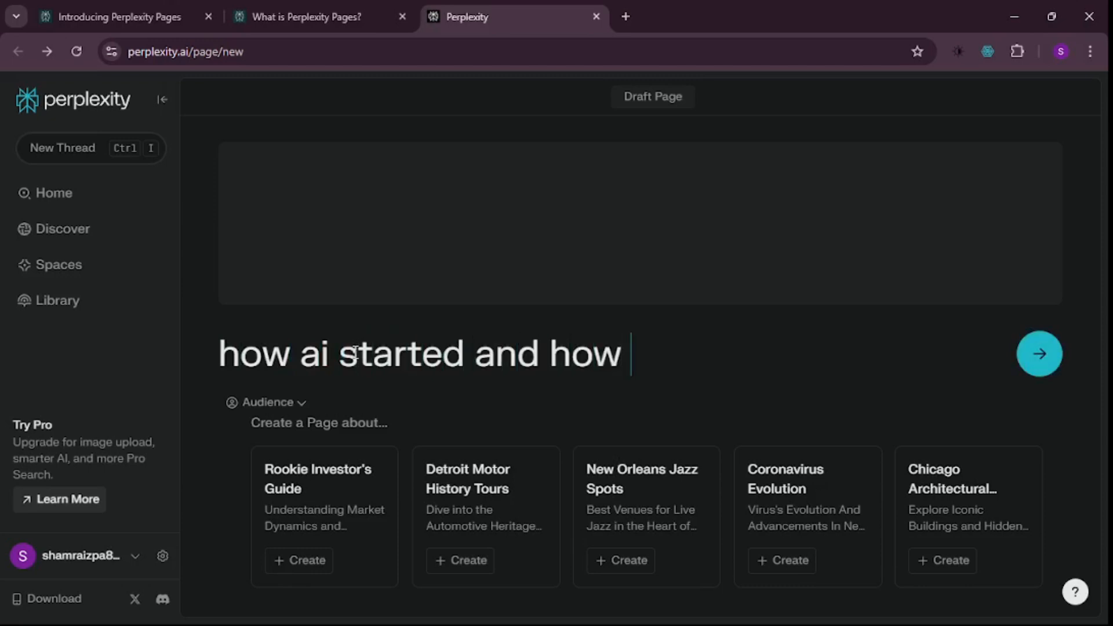
text( it impacts us)
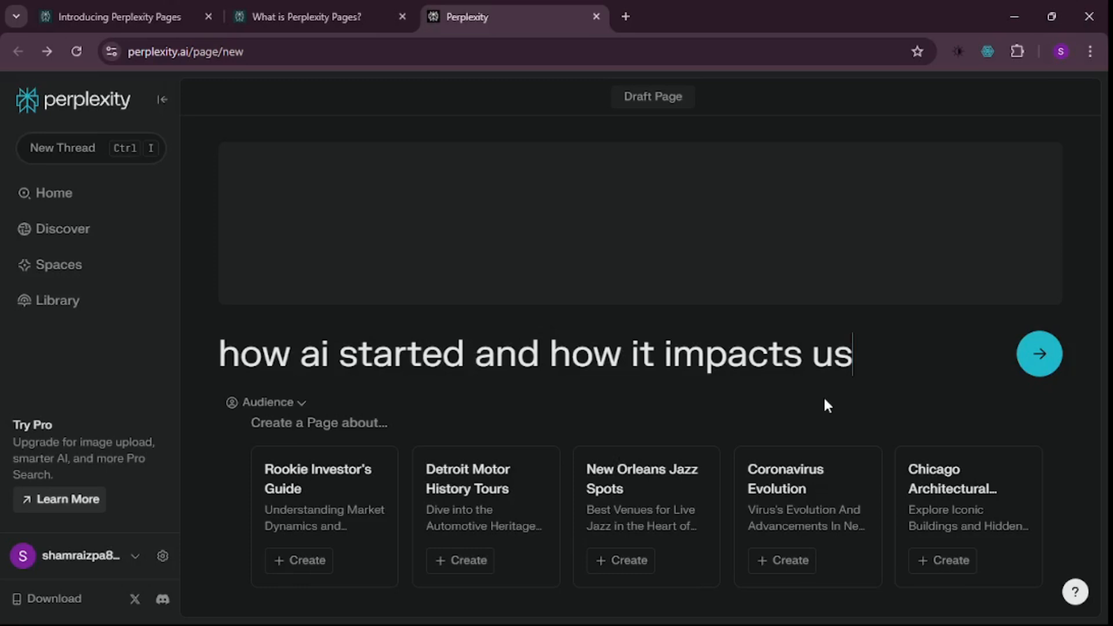
- Keep the audience set to Anyone and generate the Page
click(267, 402)
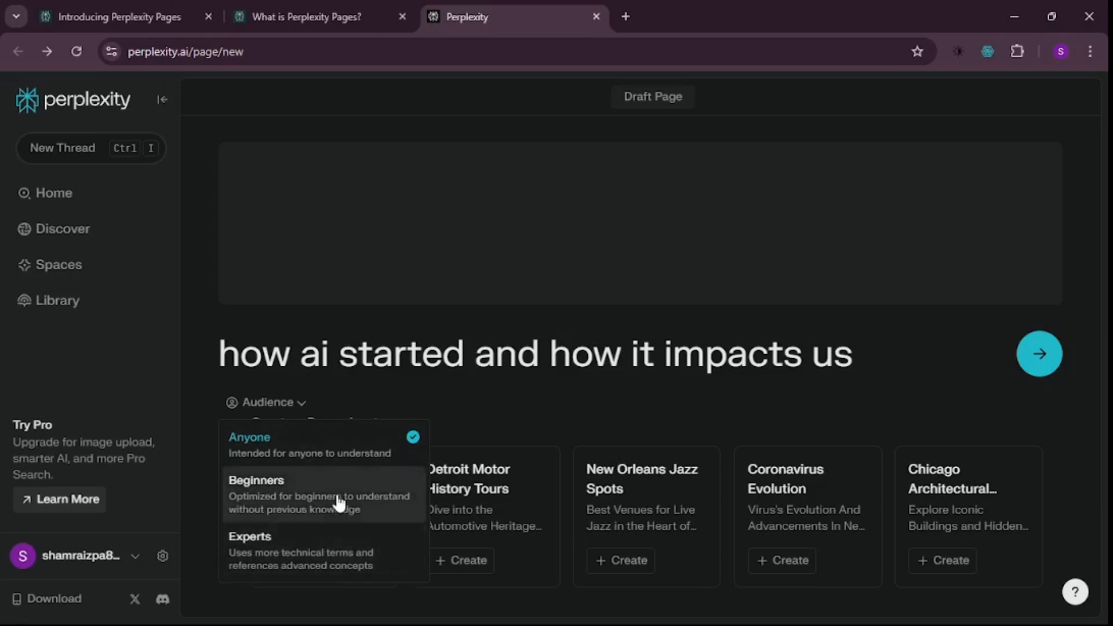
click(318, 454)
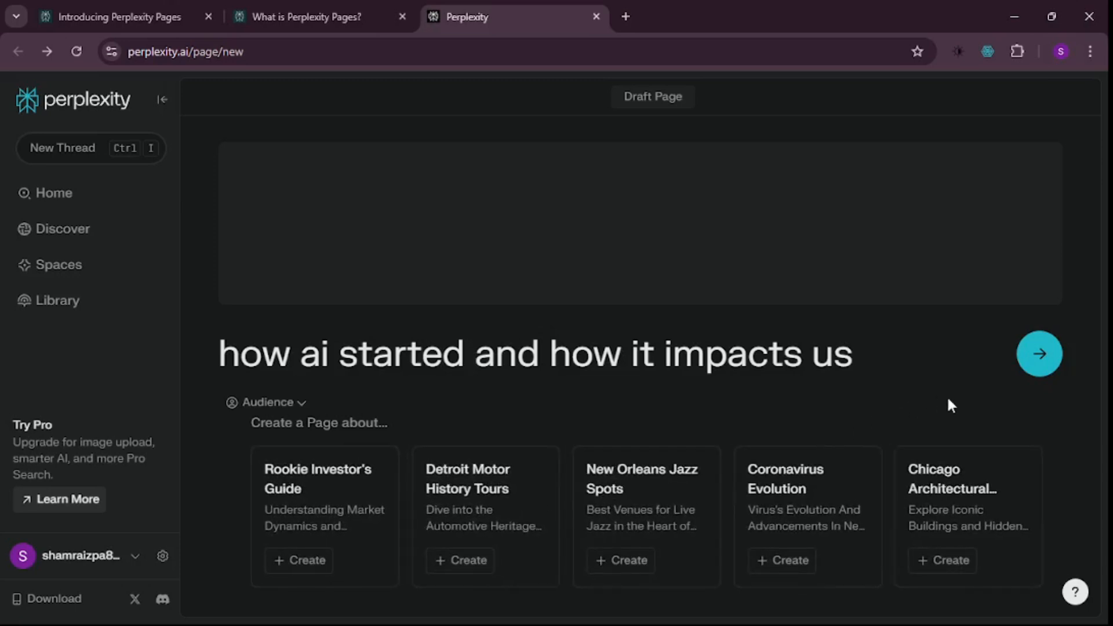
click(1040, 354)
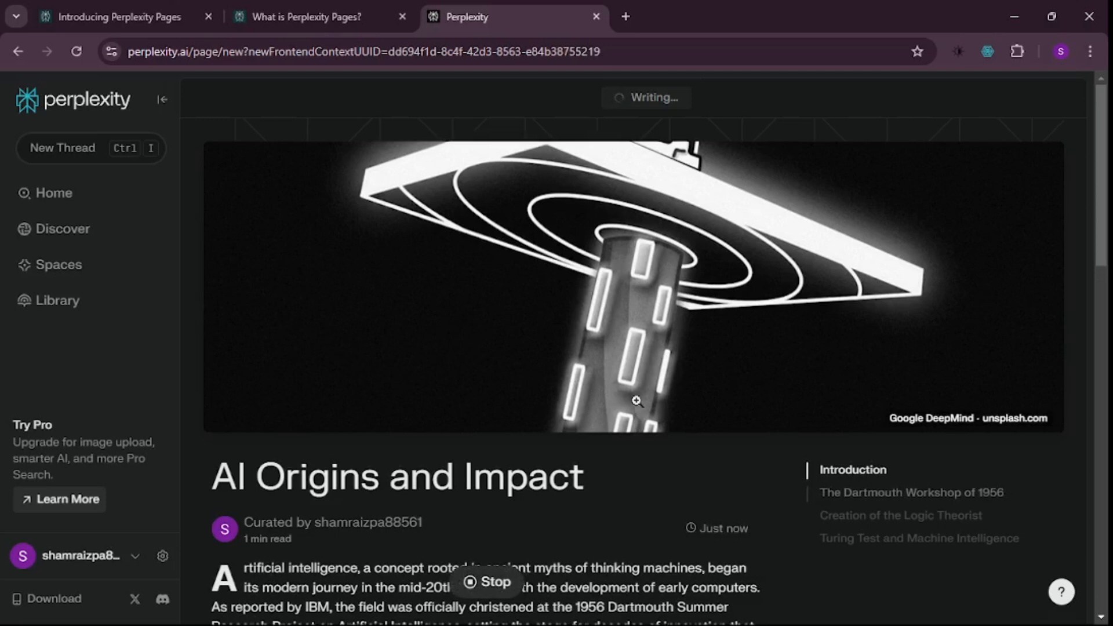
- Insert the suggested section "Birth of Artificial Intelligence" between the introduction and "The Dartmouth Workshop of 1956"
scroll(690, 429, down, 2)
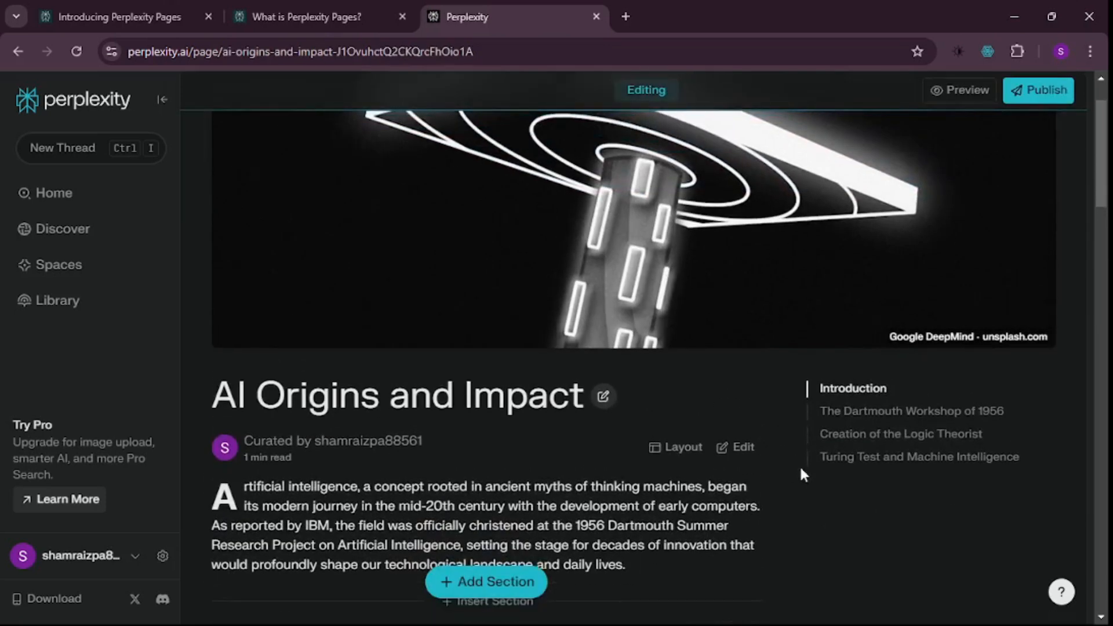
scroll(719, 411, up, 2)
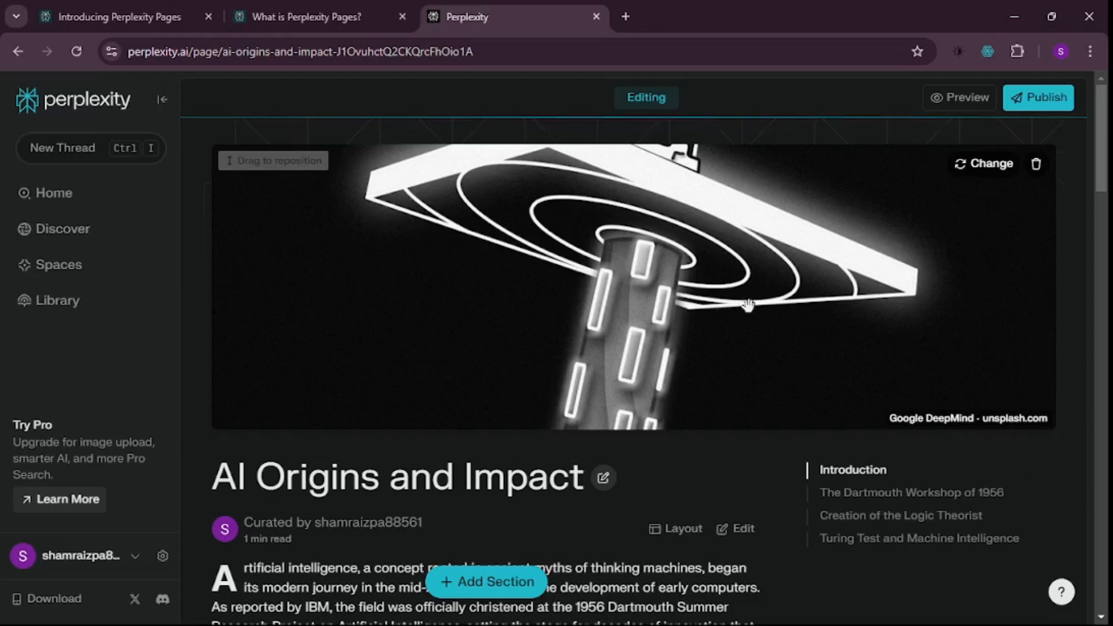
scroll(450, 397, down, 6)
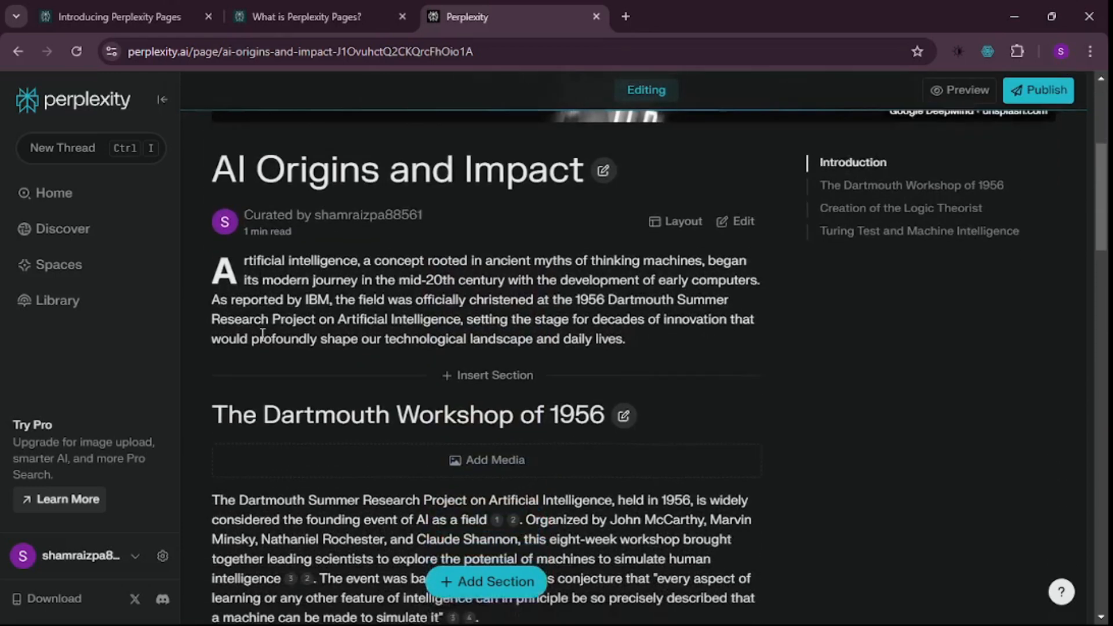
scroll(288, 354, up, 2)
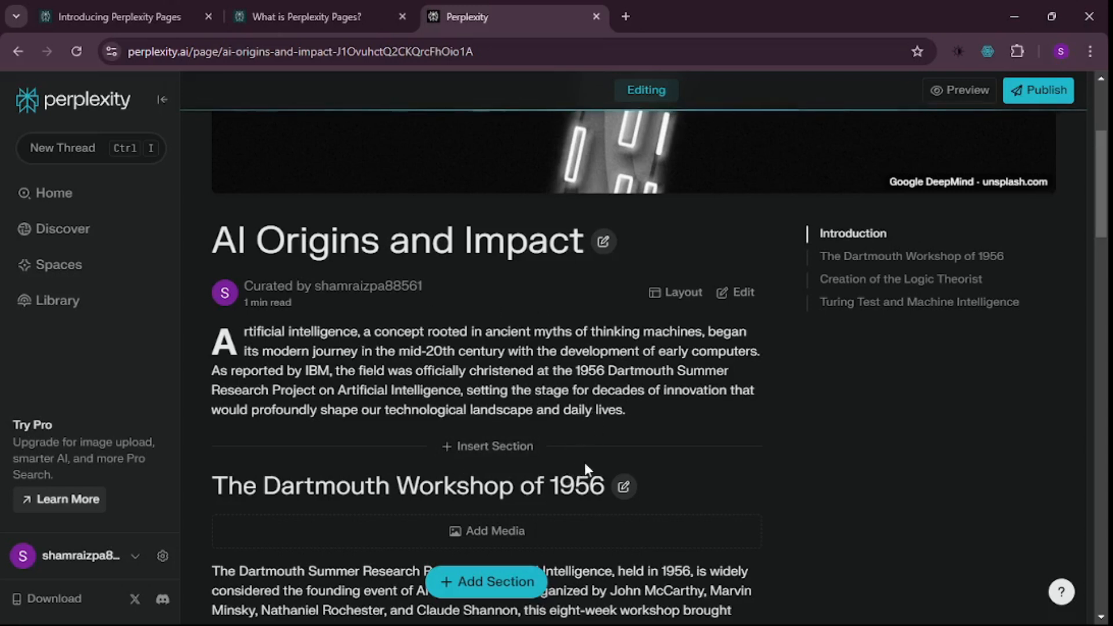
click(498, 445)
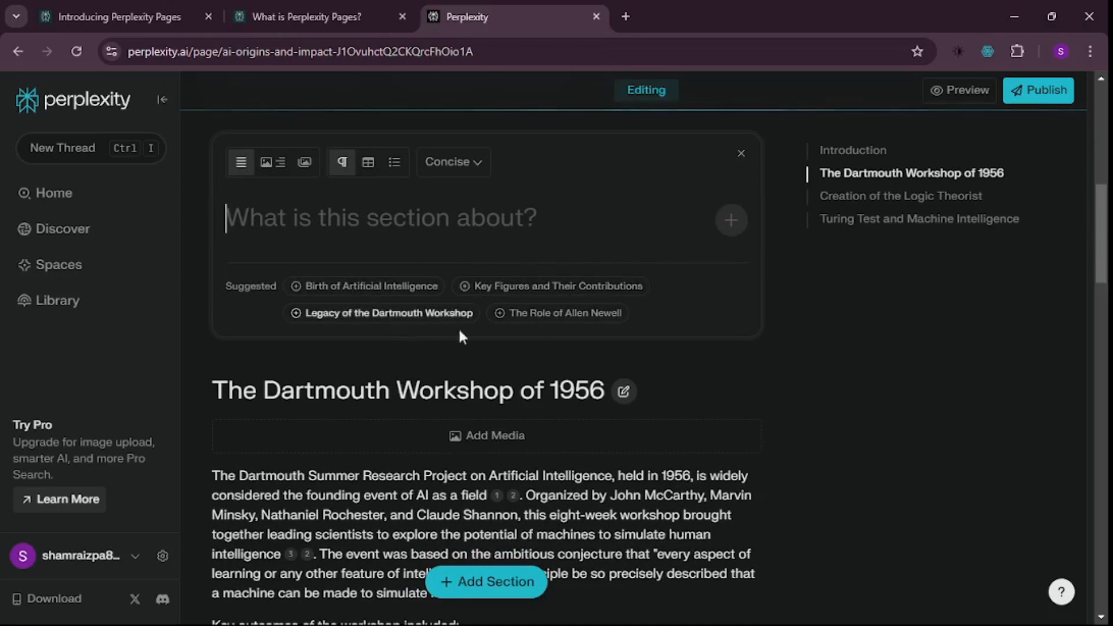
click(364, 288)
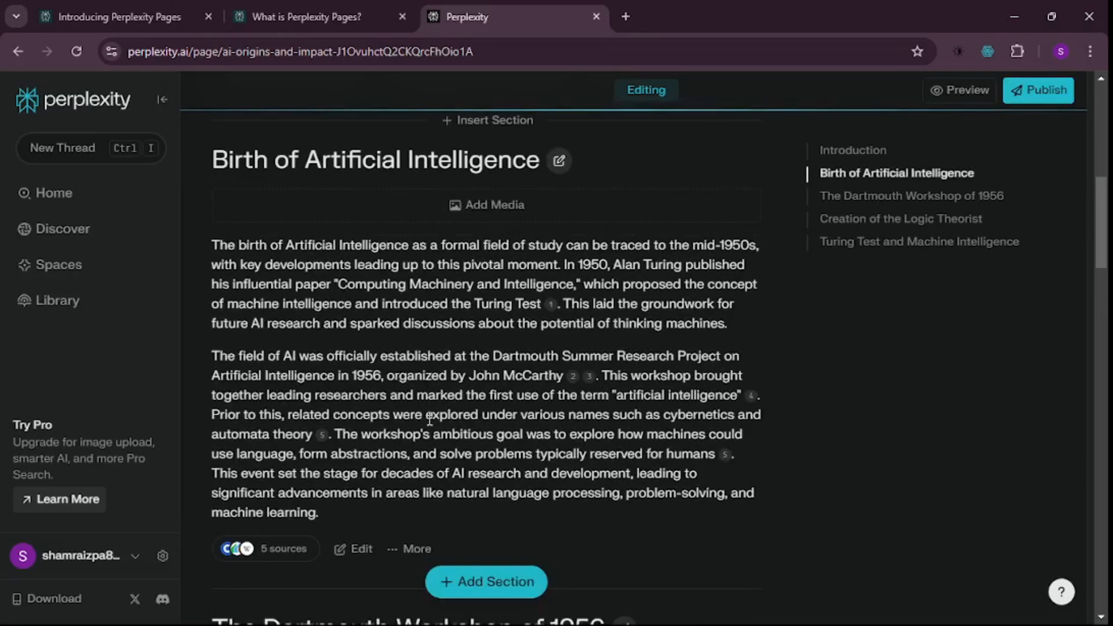
- Try the Small Header Image and No Header Image layouts on the Page and restore Large Header Image
scroll(429, 421, up, 8)
scroll(451, 395, down, 5)
scroll(451, 394, down, 5)
scroll(493, 453, up, 10)
scroll(537, 508, down, 3)
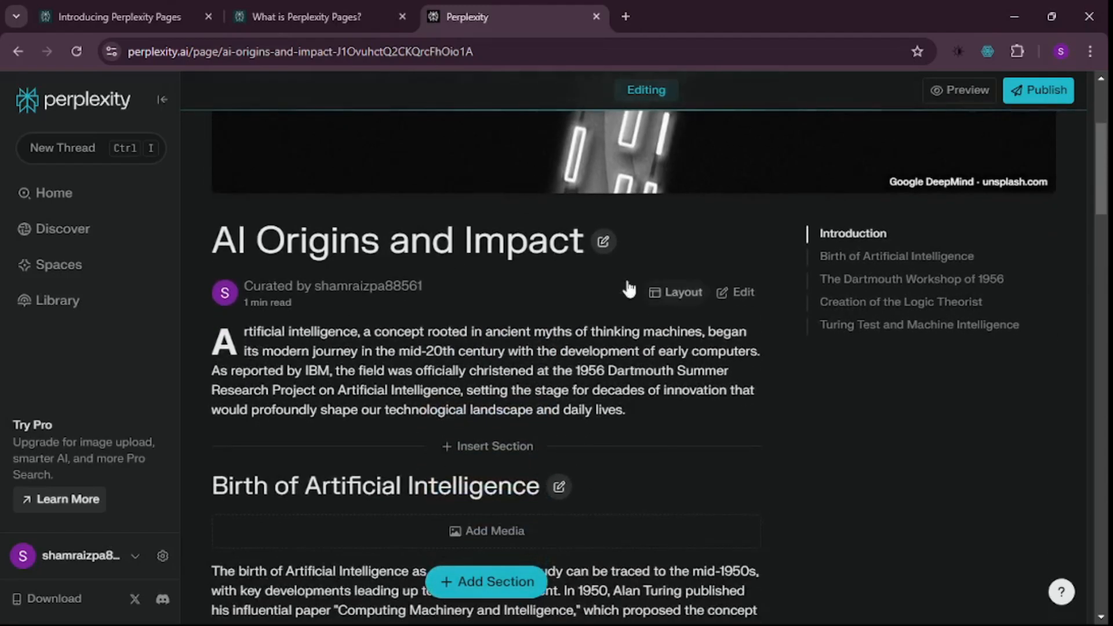
click(675, 292)
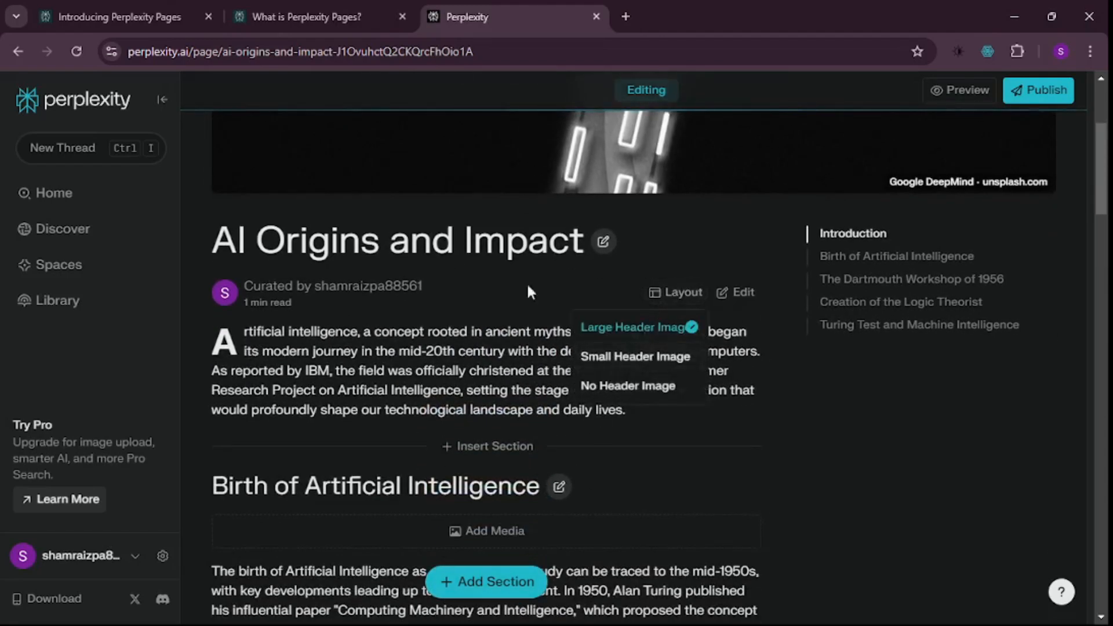
click(612, 359)
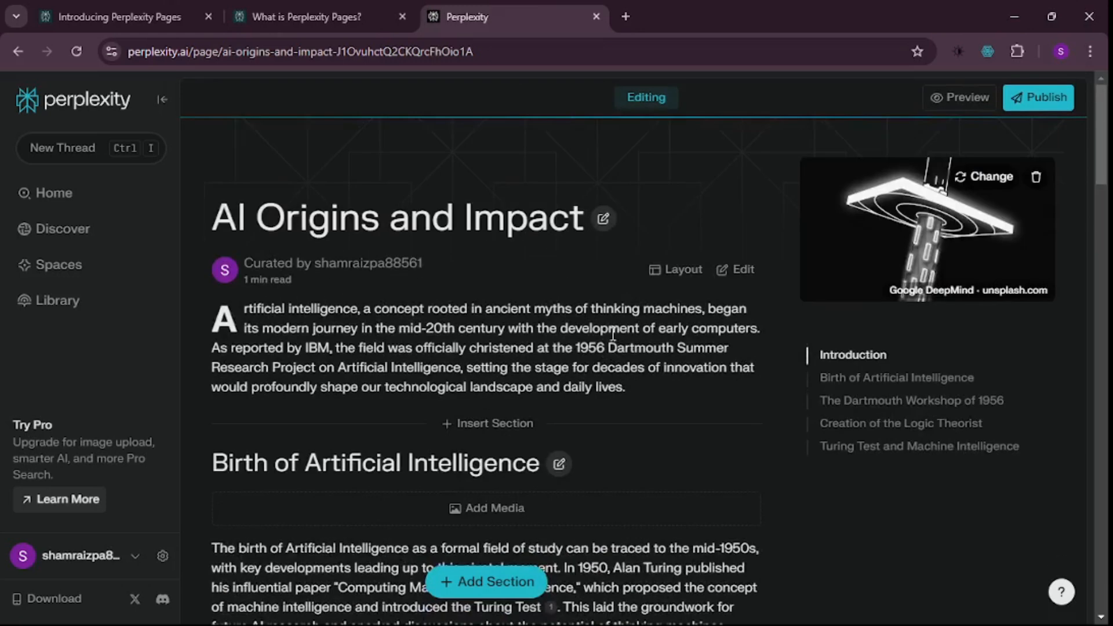
click(674, 269)
click(630, 364)
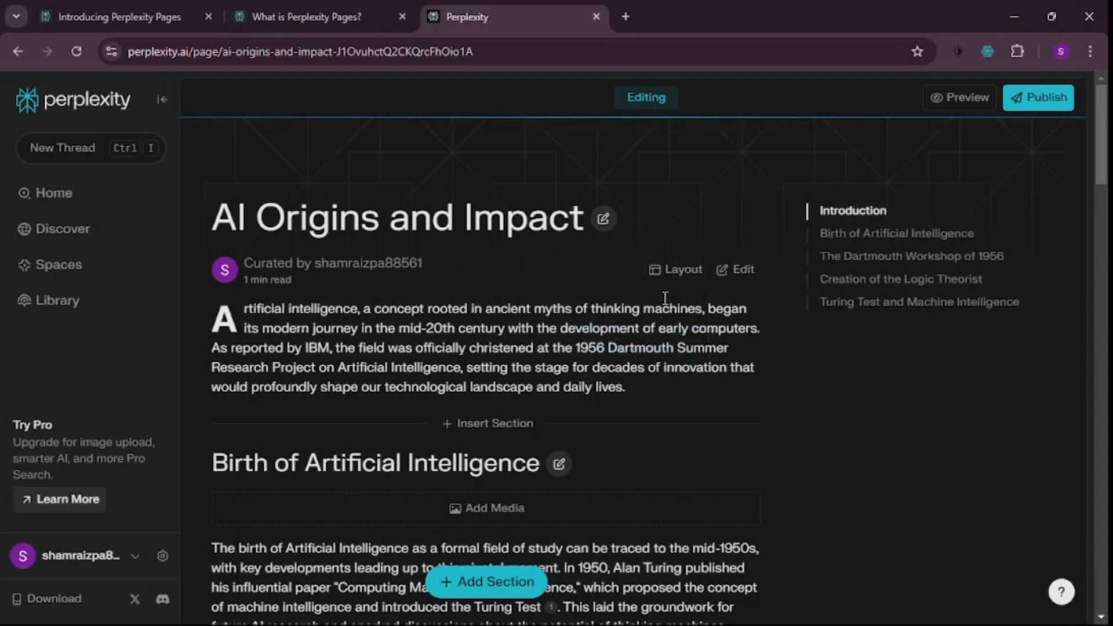
click(672, 269)
click(613, 305)
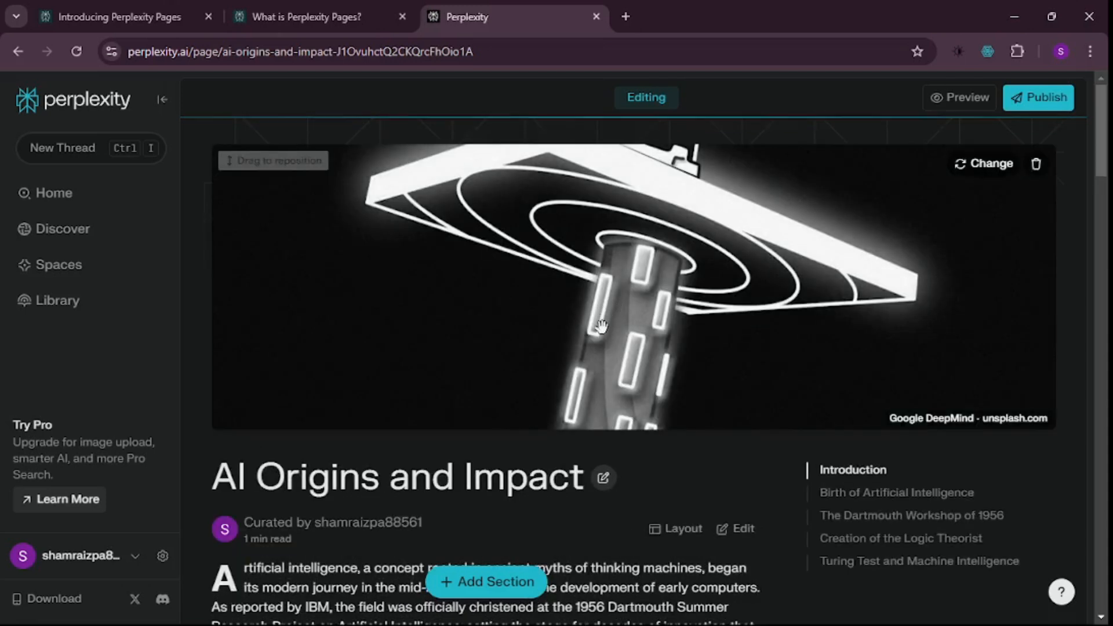
- Set the privatdozent.co black-and-white group photo as the media for the section "The Dartmouth Workshop of 1956"
scroll(600, 328, down, 10)
scroll(595, 345, down, 4)
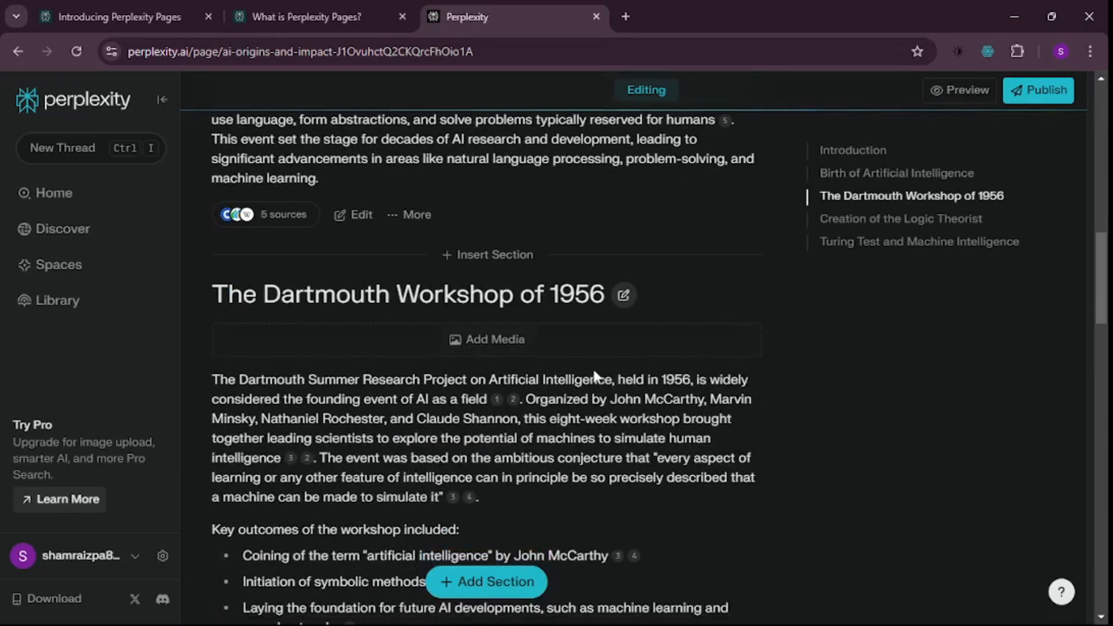
scroll(479, 284, down, 1)
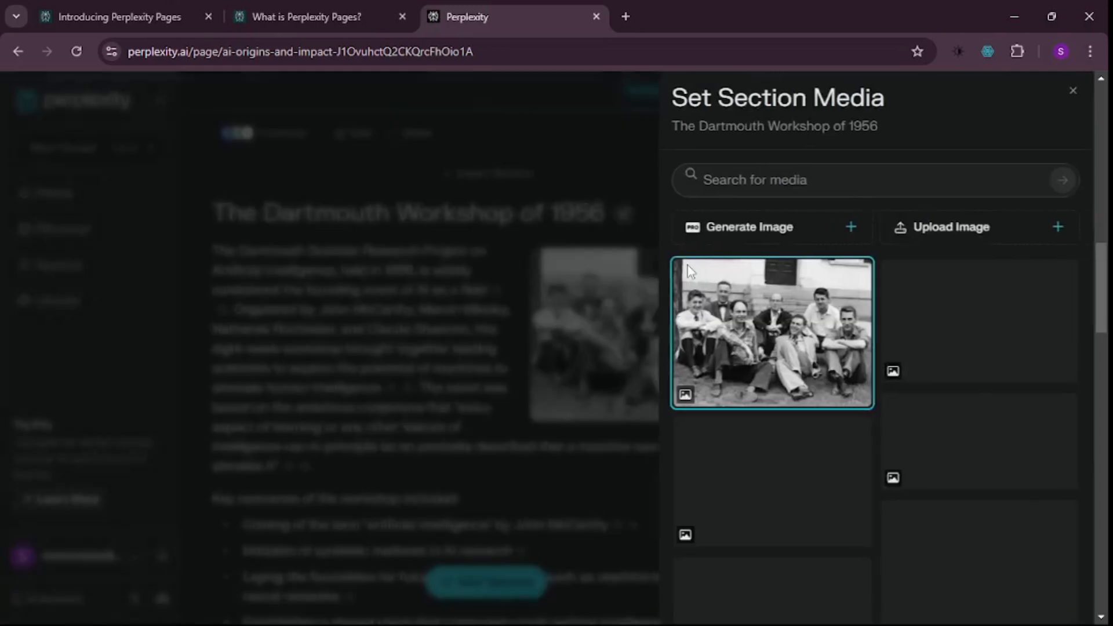
click(689, 270)
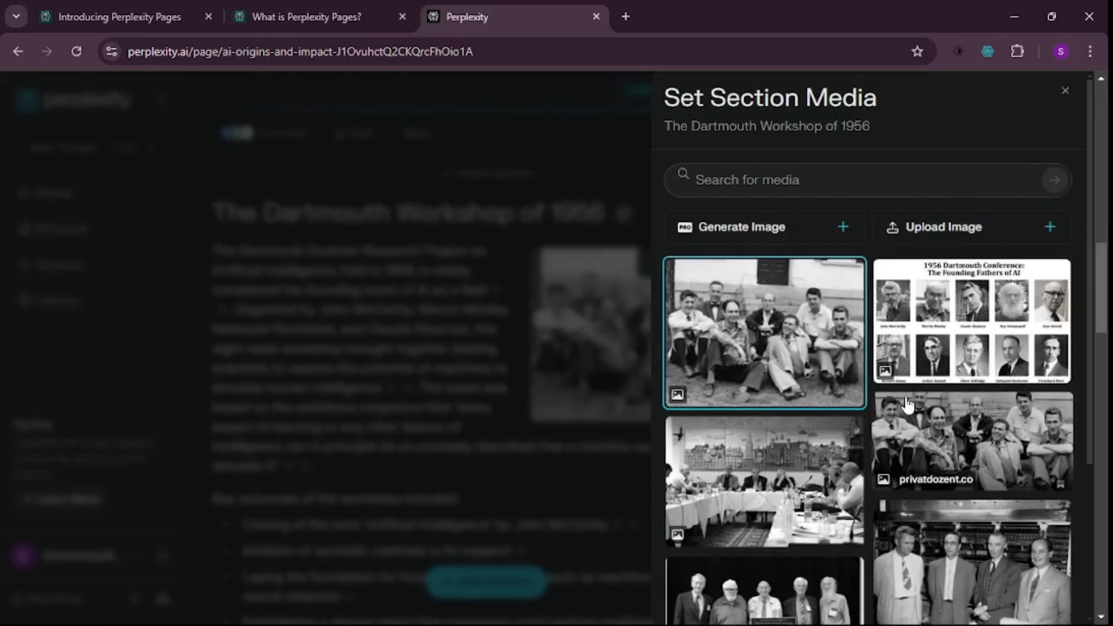
scroll(893, 418, down, 4)
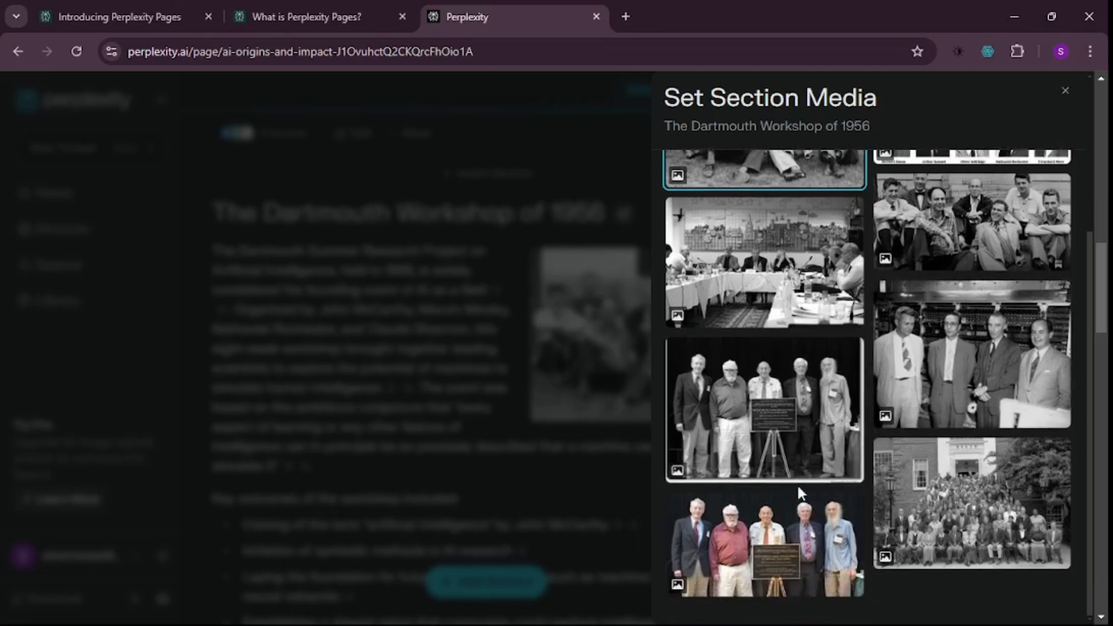
scroll(864, 461, up, 4)
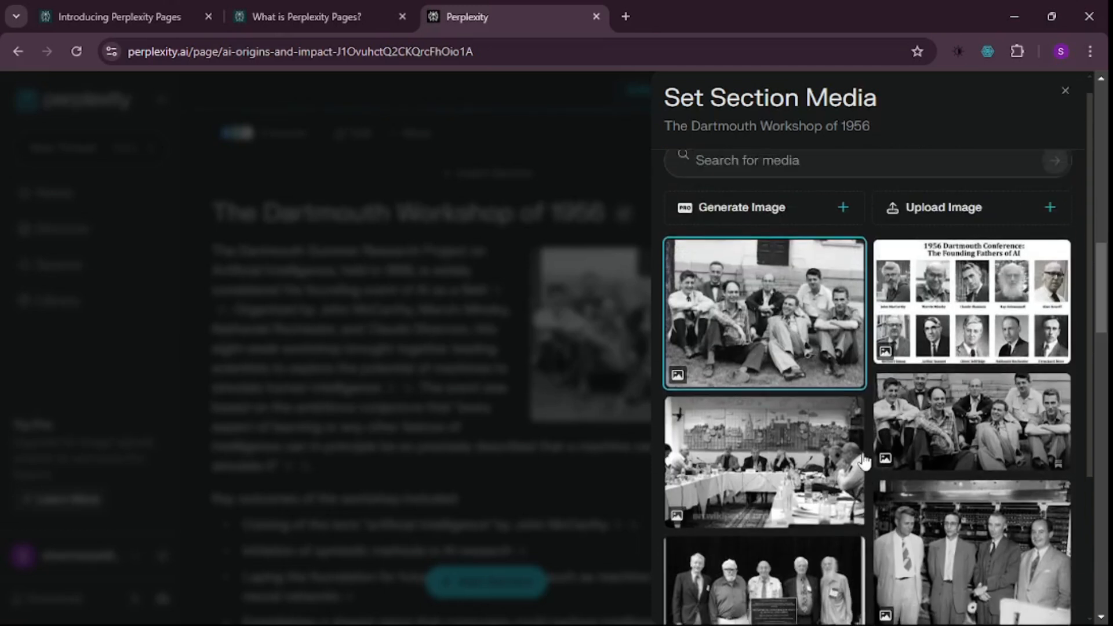
scroll(927, 533, down, 3)
scroll(930, 329, up, 2)
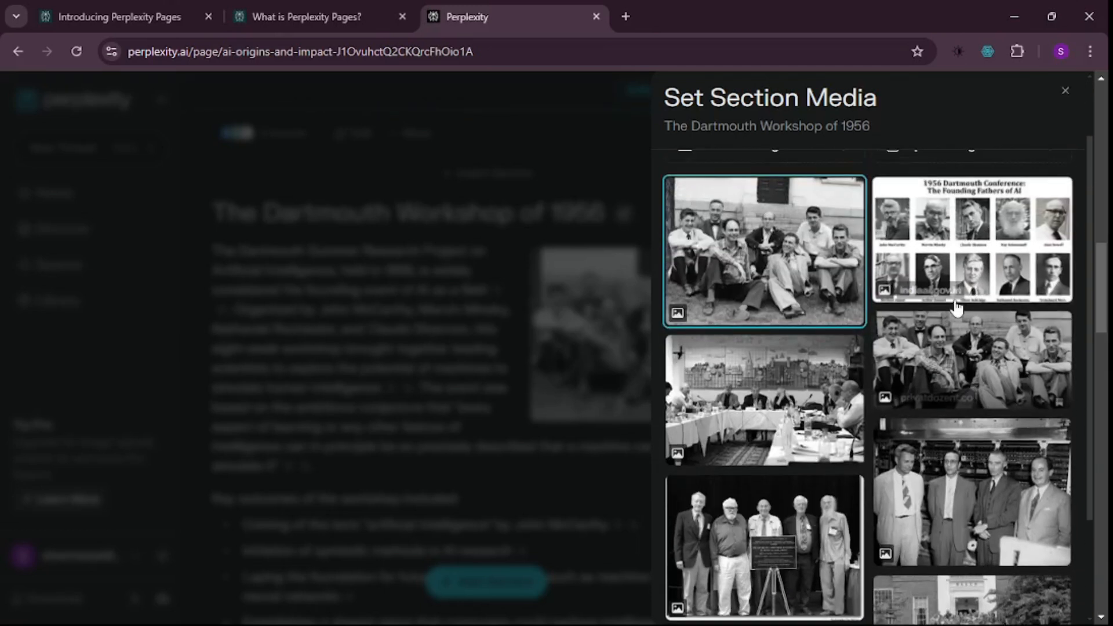
click(930, 329)
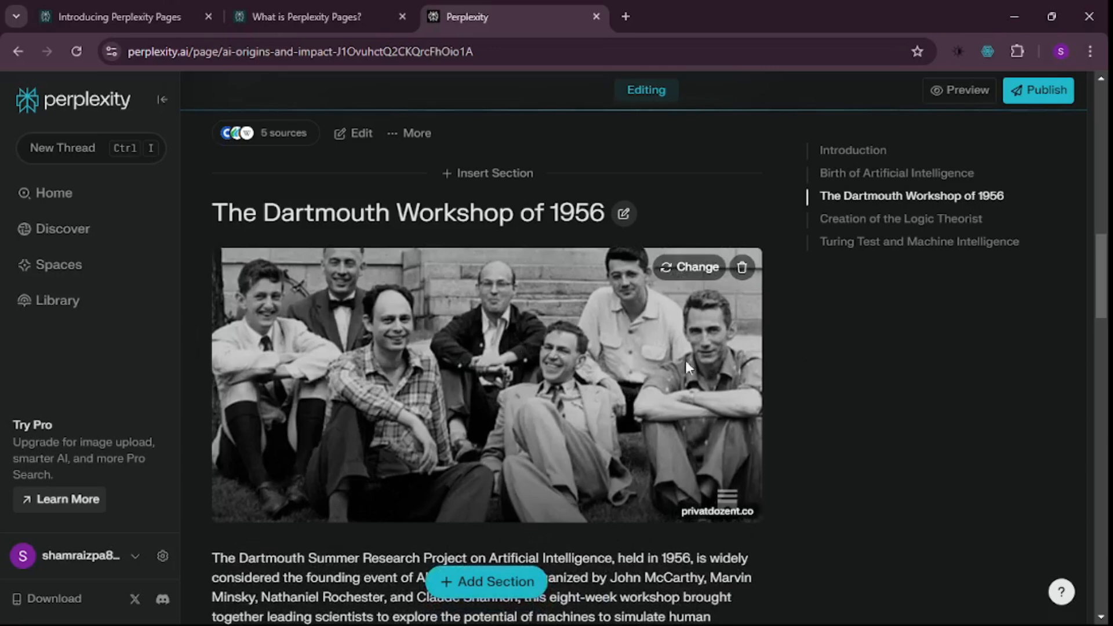
- Add media to the section "Creation of the Logic Theorist" and set it to the thetechnomist.com black-and-white machine and portrait photo
scroll(383, 357, down, 15)
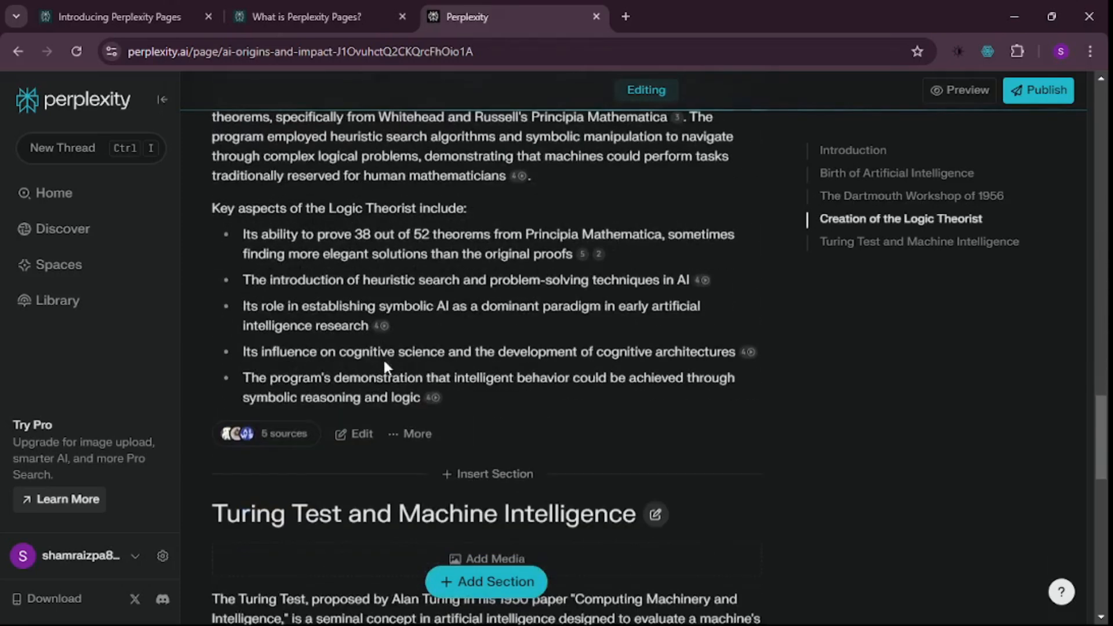
scroll(383, 367, down, 10)
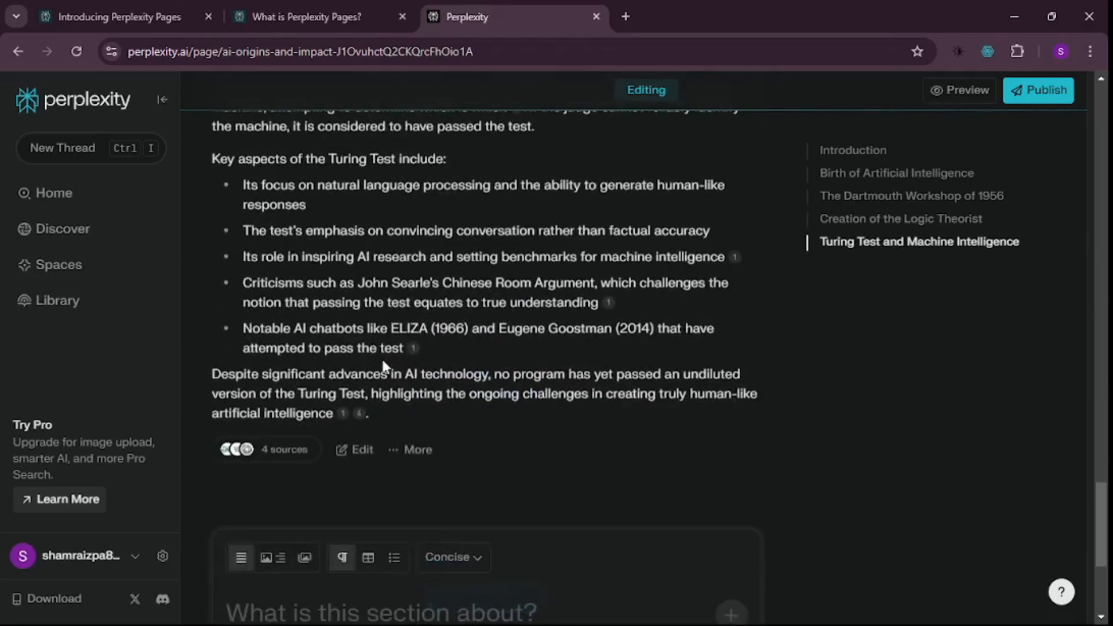
scroll(384, 366, up, 15)
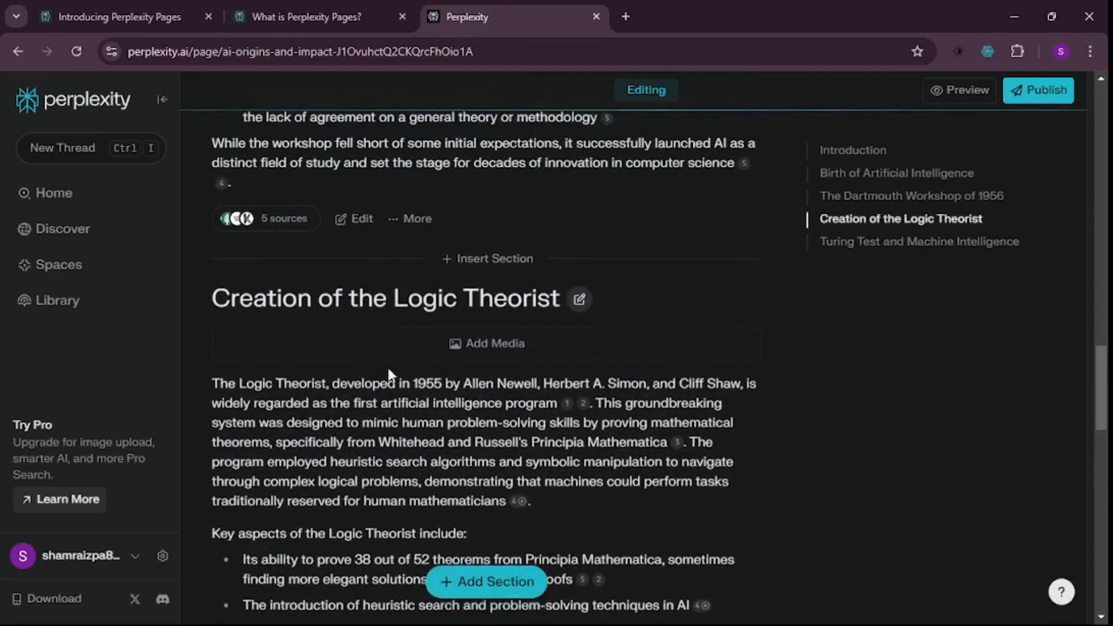
click(485, 348)
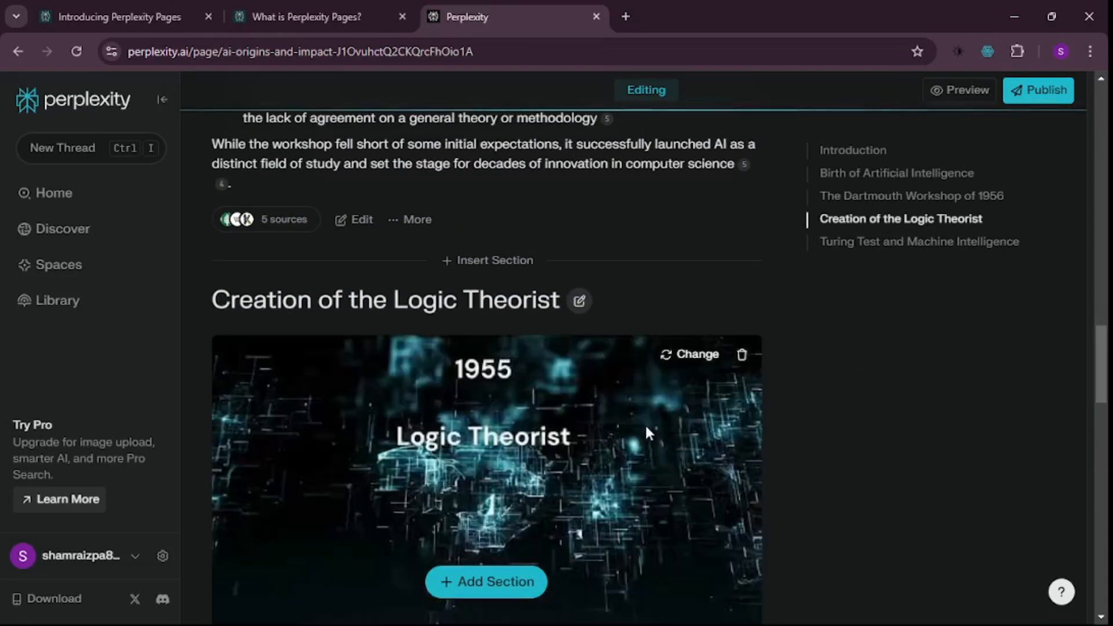
scroll(638, 428, down, 2)
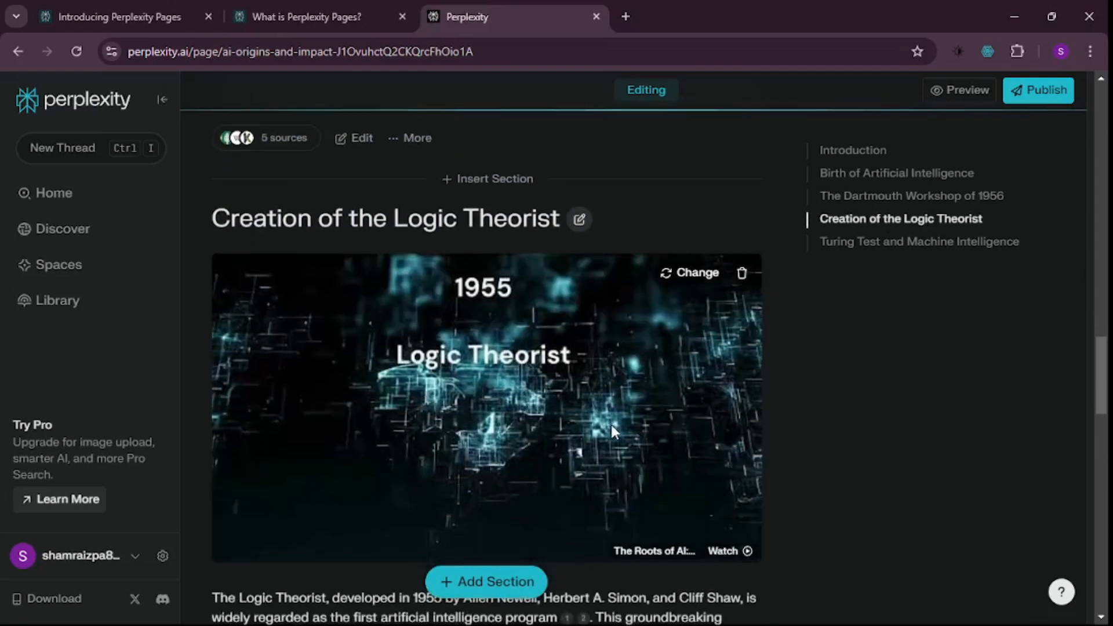
click(691, 273)
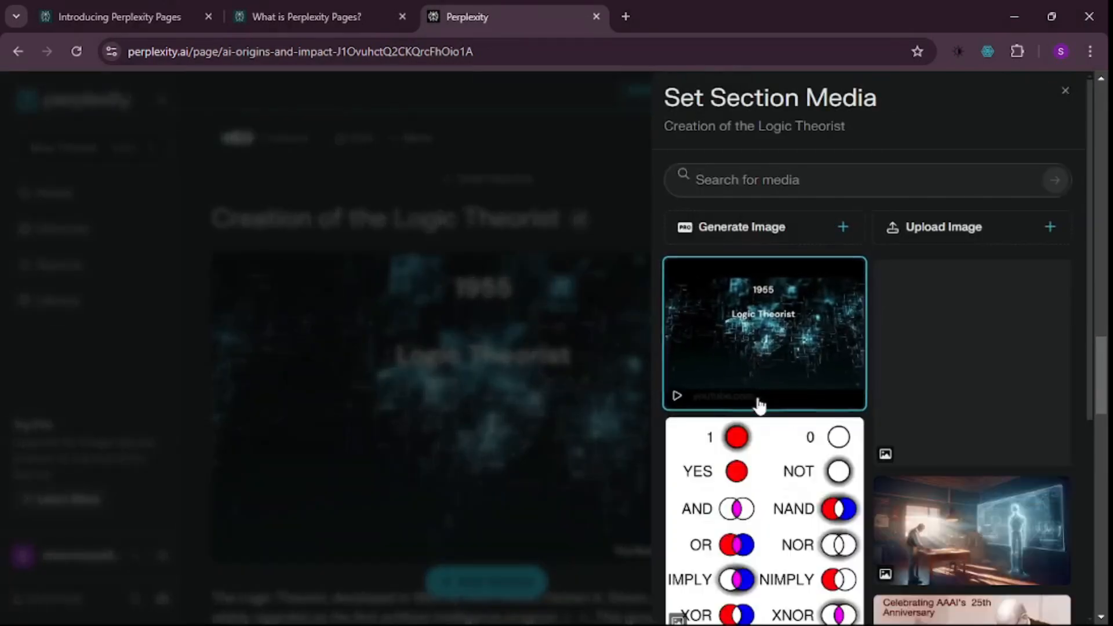
scroll(810, 406, down, 5)
click(900, 480)
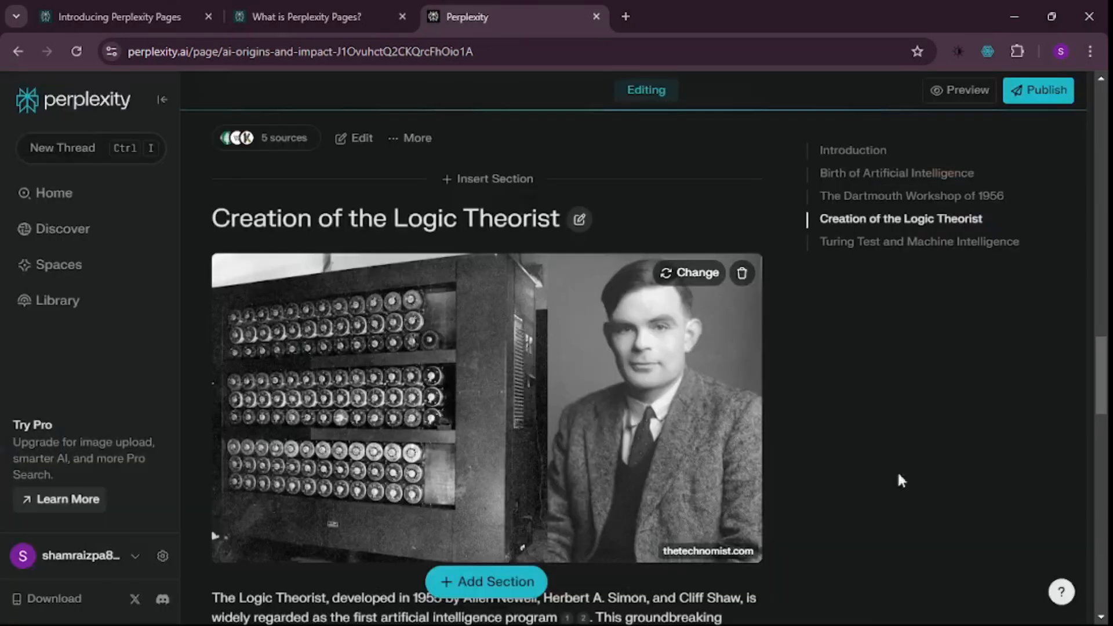
- Preview the draft Page and review its layout from the header image through the section "Turing Test and Machine Intelligence"
scroll(565, 311, down, 20)
scroll(511, 388, up, 8)
scroll(515, 391, up, 12)
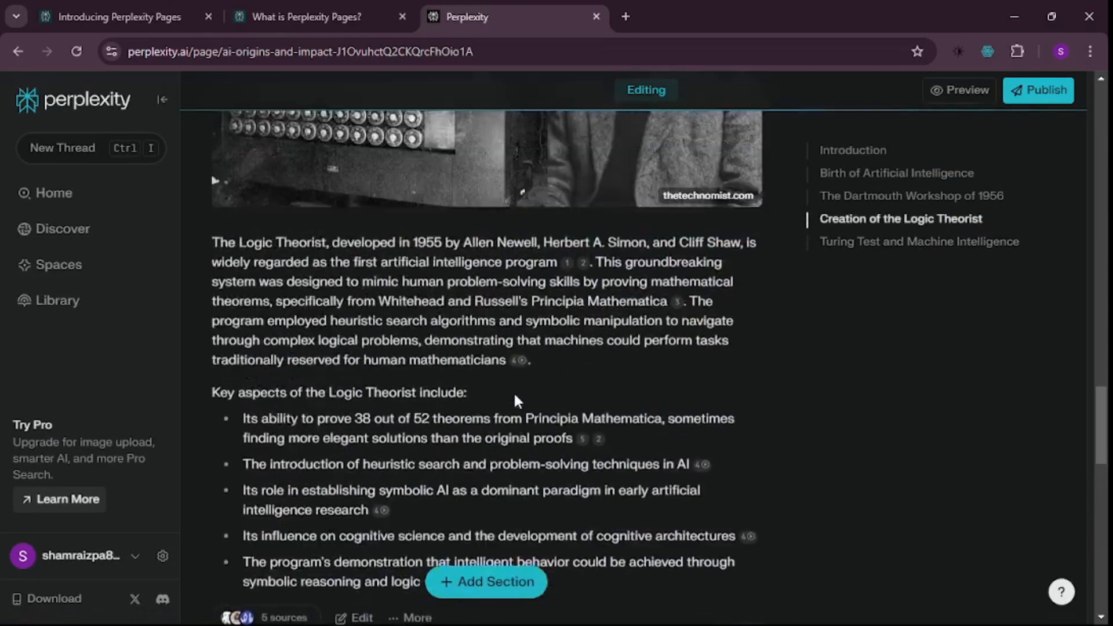
scroll(514, 392, up, 10)
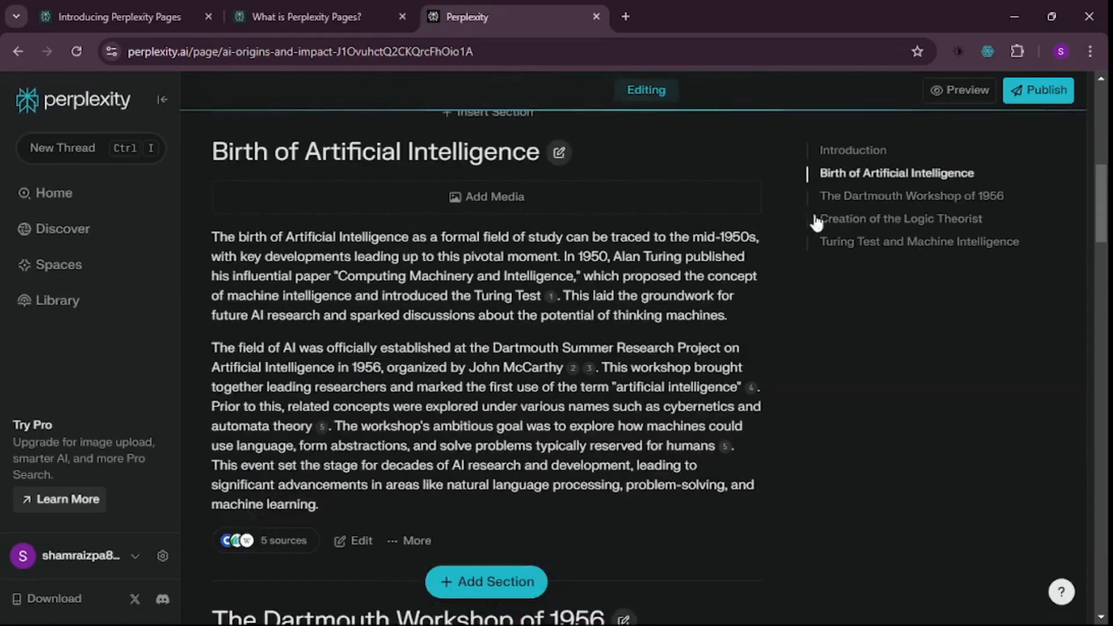
click(951, 92)
scroll(487, 406, up, 5)
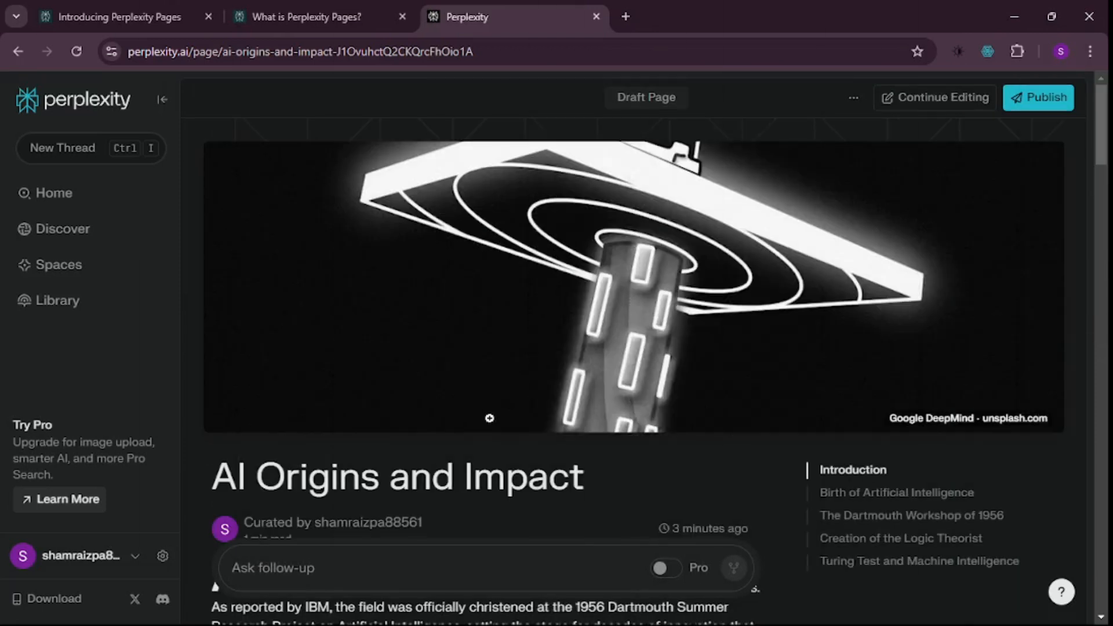
scroll(489, 418, down, 3)
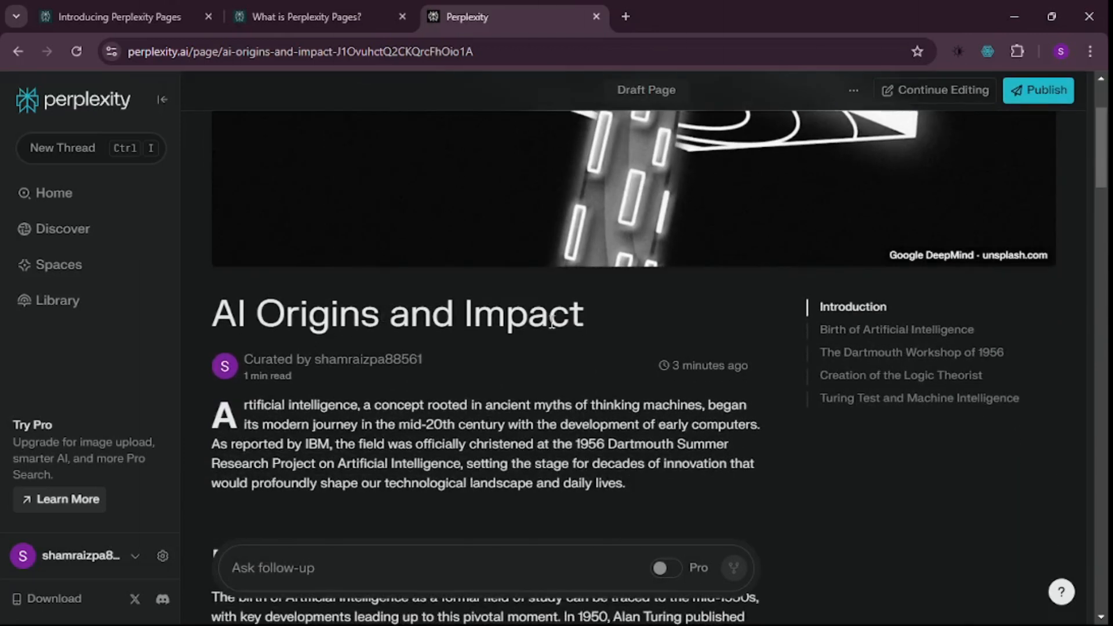
scroll(541, 313, down, 15)
scroll(406, 348, down, 20)
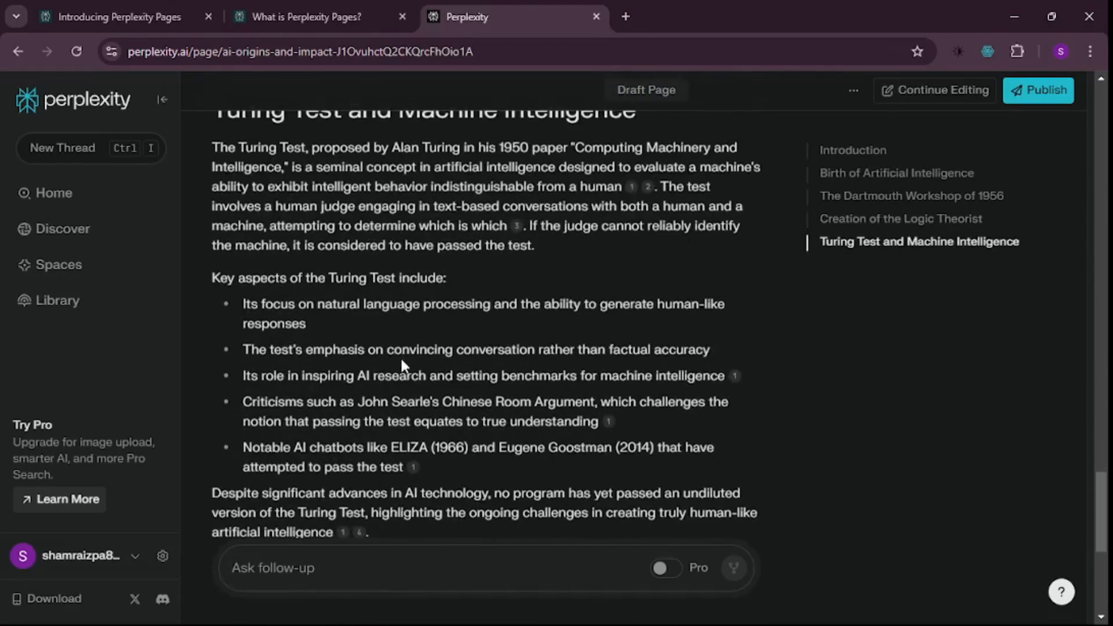
scroll(404, 365, down, 7)
scroll(677, 372, up, 9)
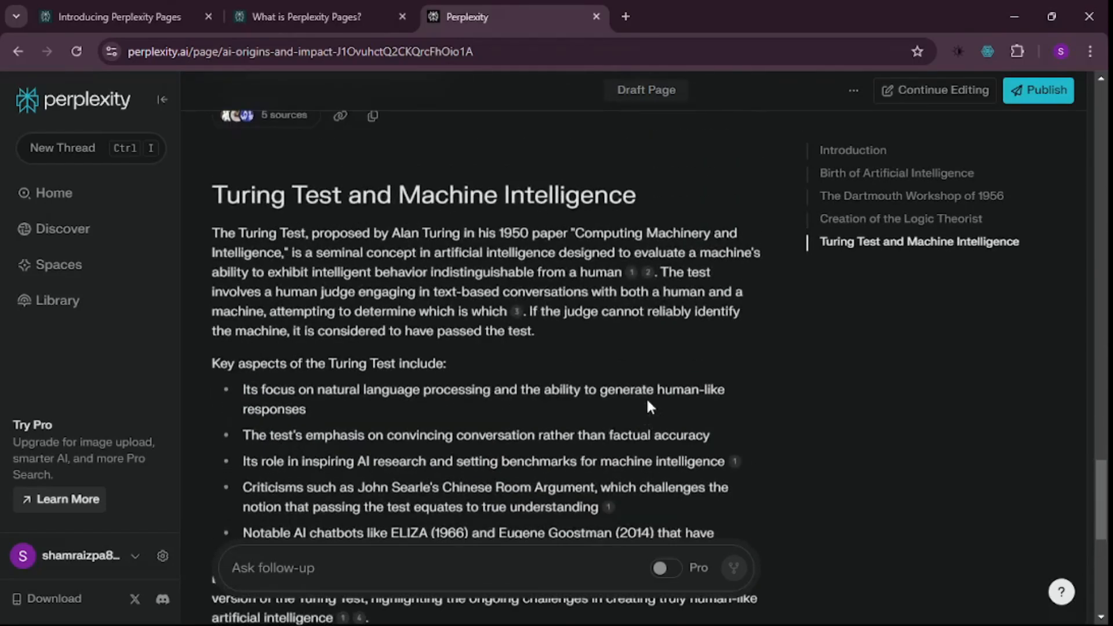
- Publish the Page "AI Origins and Impact", copy its share link and close the sharing dialog
scroll(646, 396, up, 10)
click(1039, 91)
drag(380, 268, 593, 247)
click(611, 273)
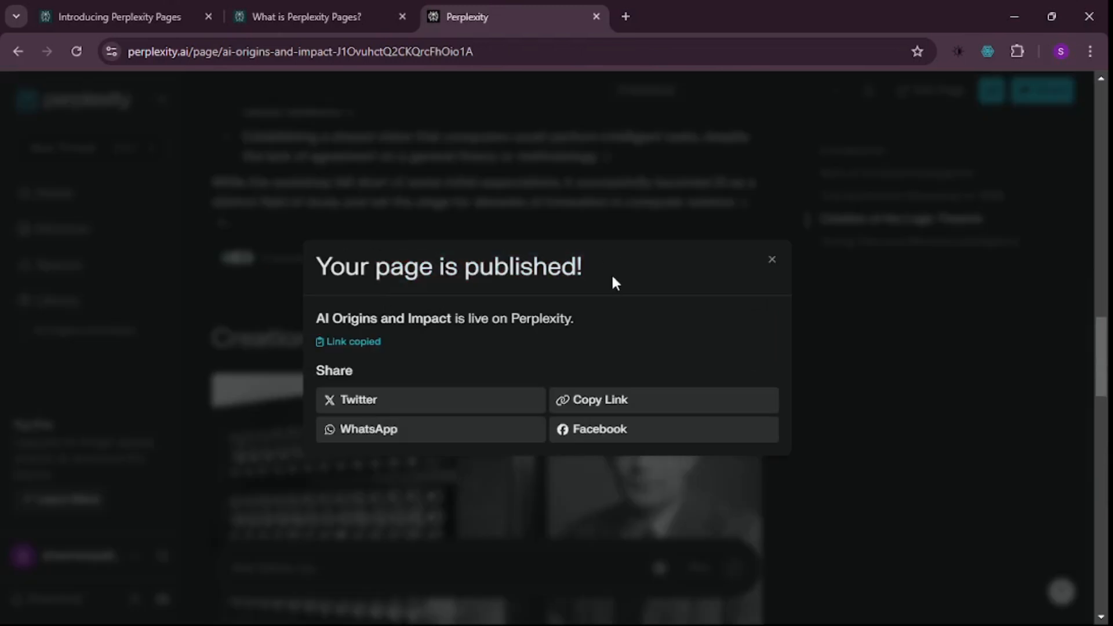
click(617, 409)
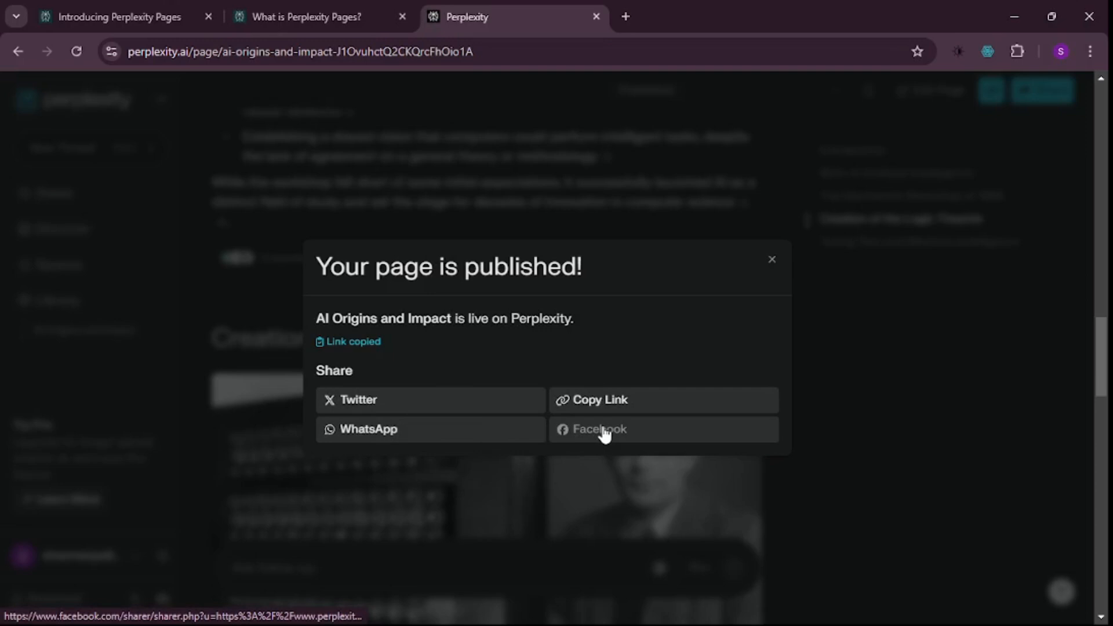
click(772, 259)
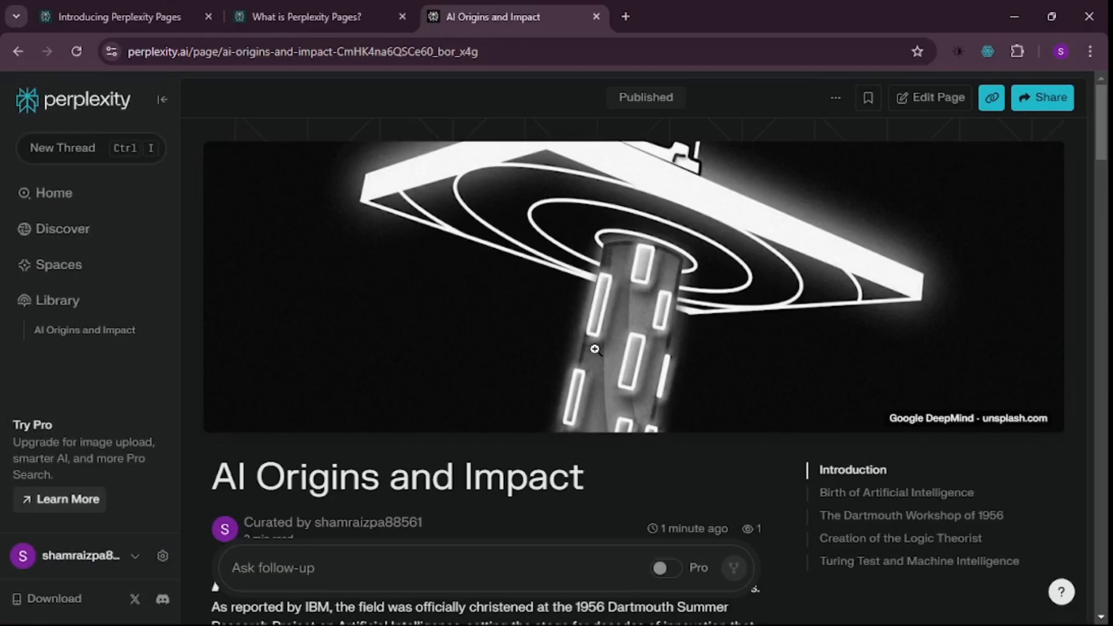
- Review the published Page's text and images from the introduction to the related questions, and return to its opening sections
scroll(594, 348, down, 10)
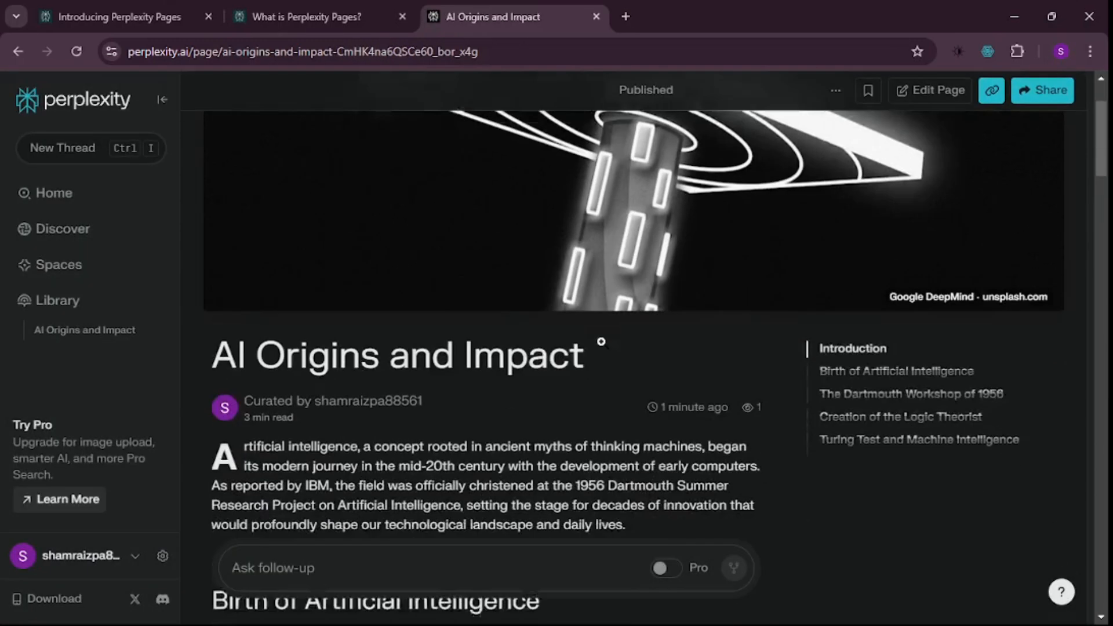
scroll(605, 340, down, 9)
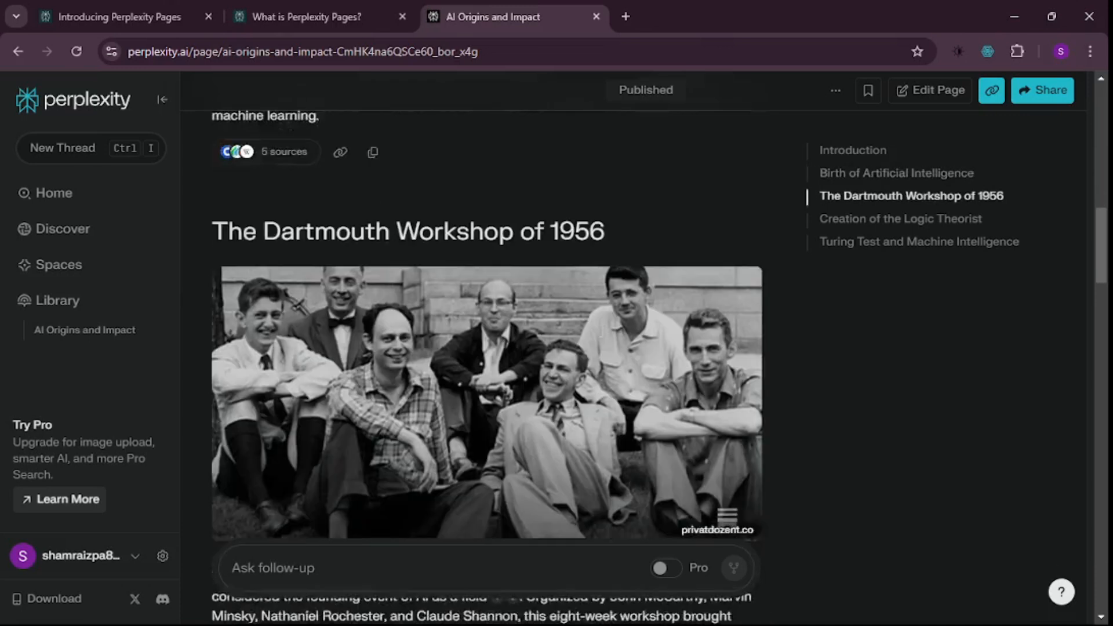
scroll(598, 336, down, 5)
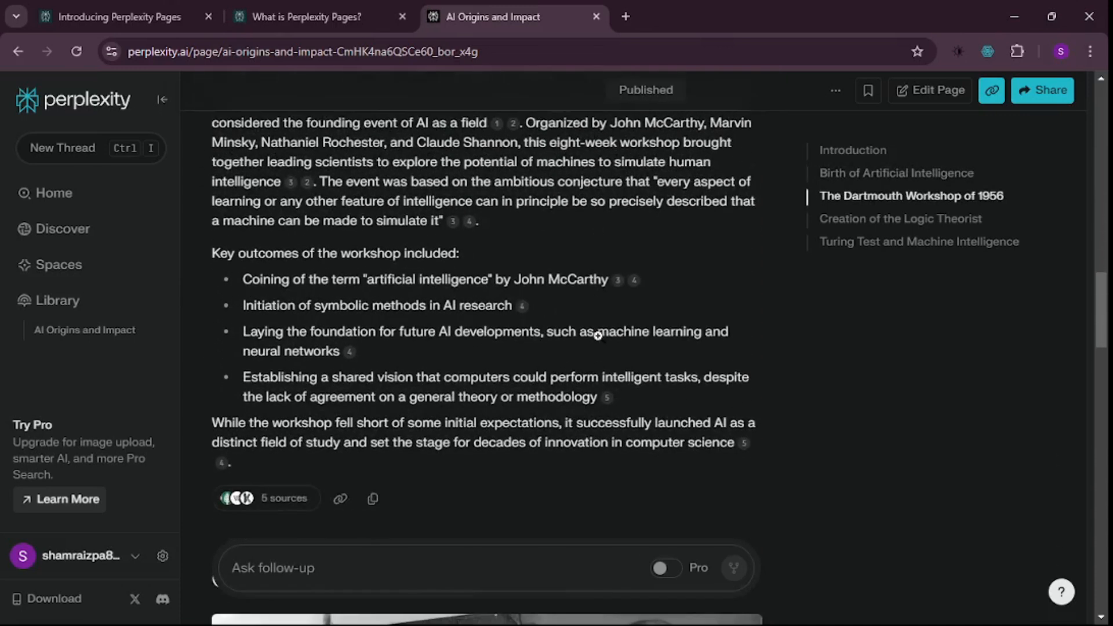
scroll(597, 342, down, 4)
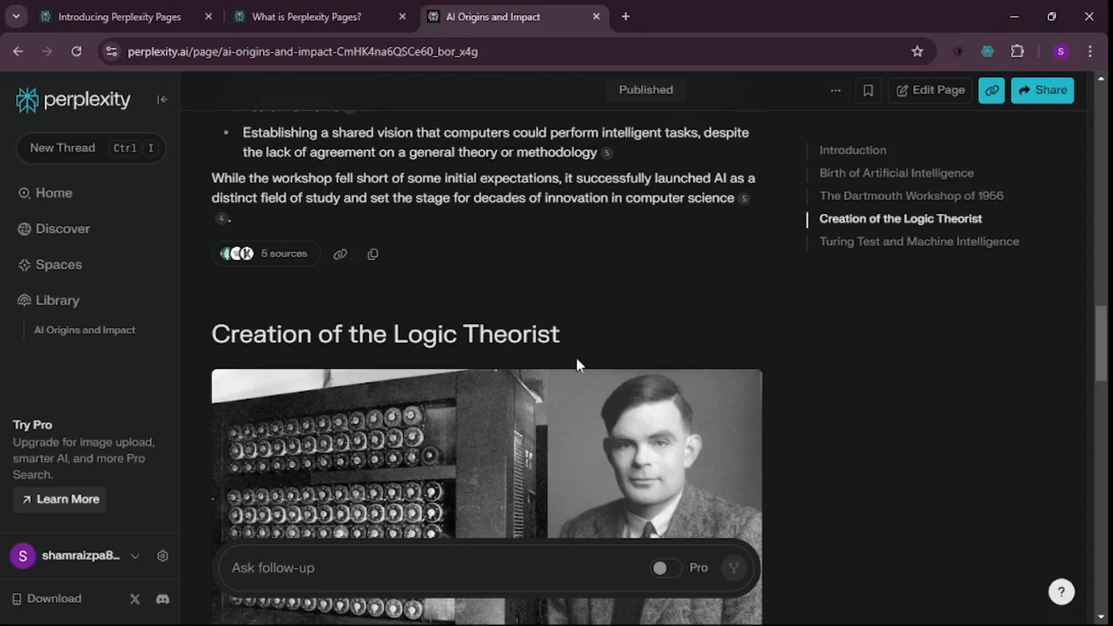
scroll(577, 362, down, 6)
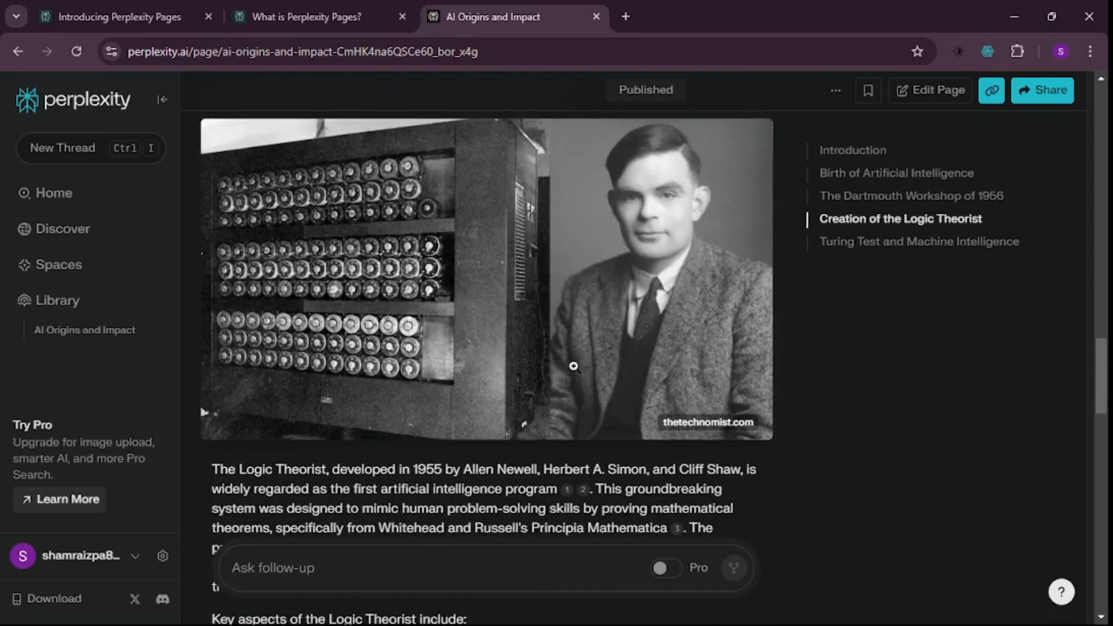
scroll(573, 365, up, 3)
scroll(566, 406, down, 1)
scroll(555, 458, up, 1)
scroll(555, 458, down, 8)
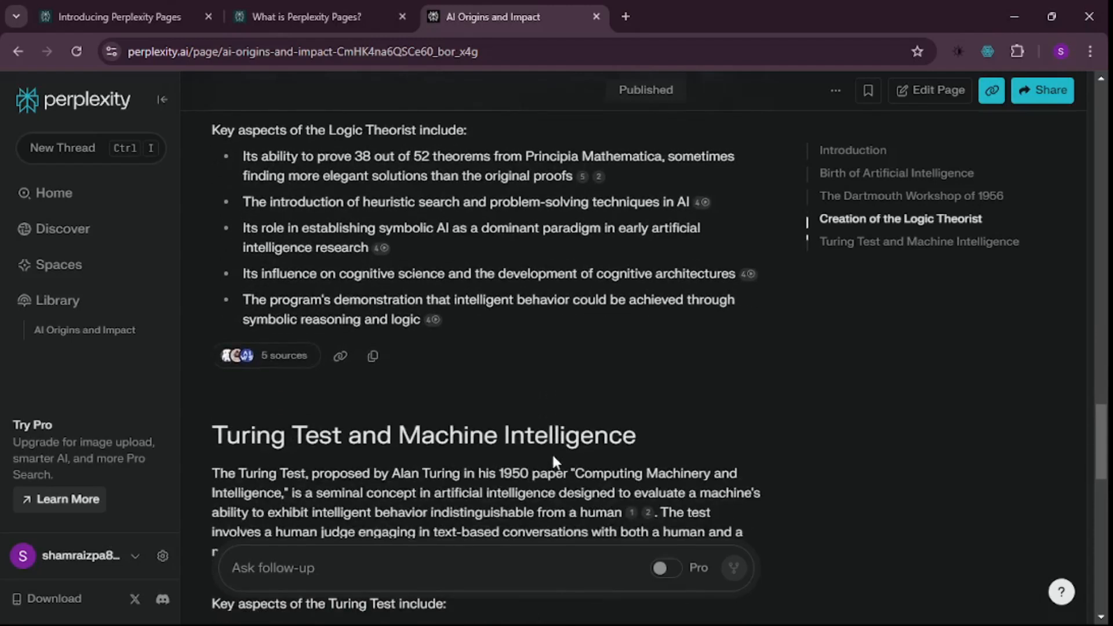
scroll(530, 406, up, 2)
scroll(527, 412, down, 8)
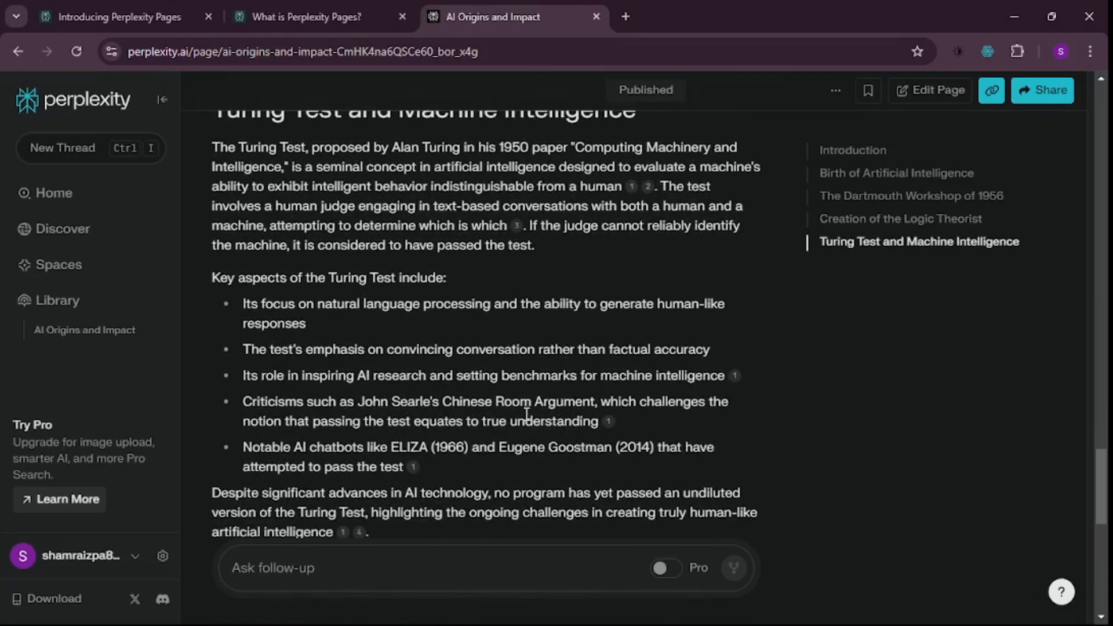
scroll(527, 420, up, 1)
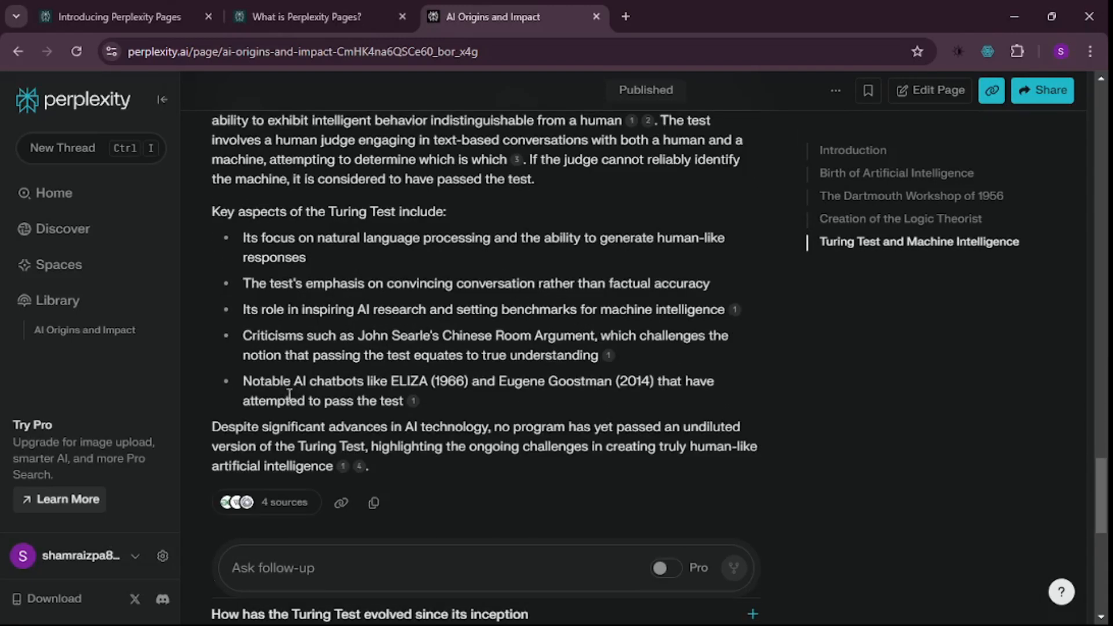
scroll(108, 400, down, 4)
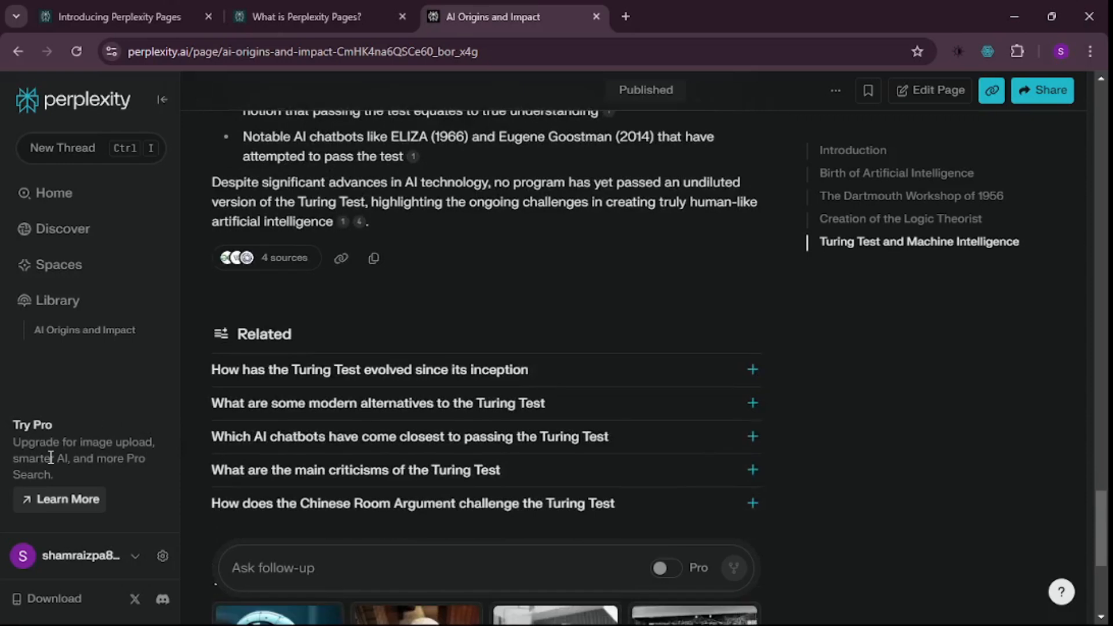
scroll(430, 365, up, 5)
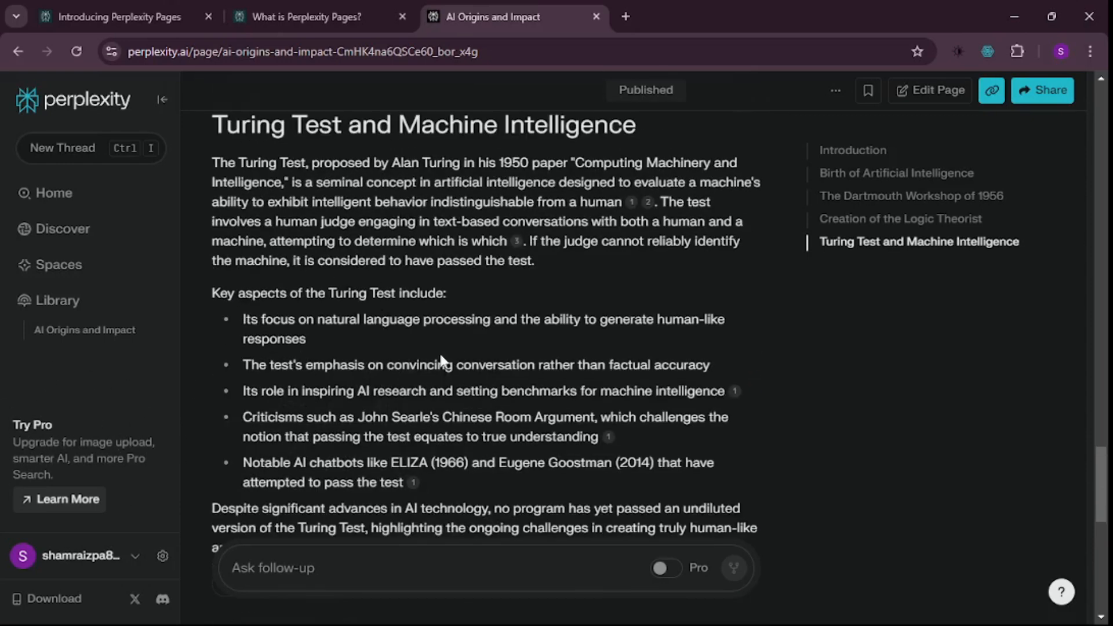
scroll(439, 351, up, 10)
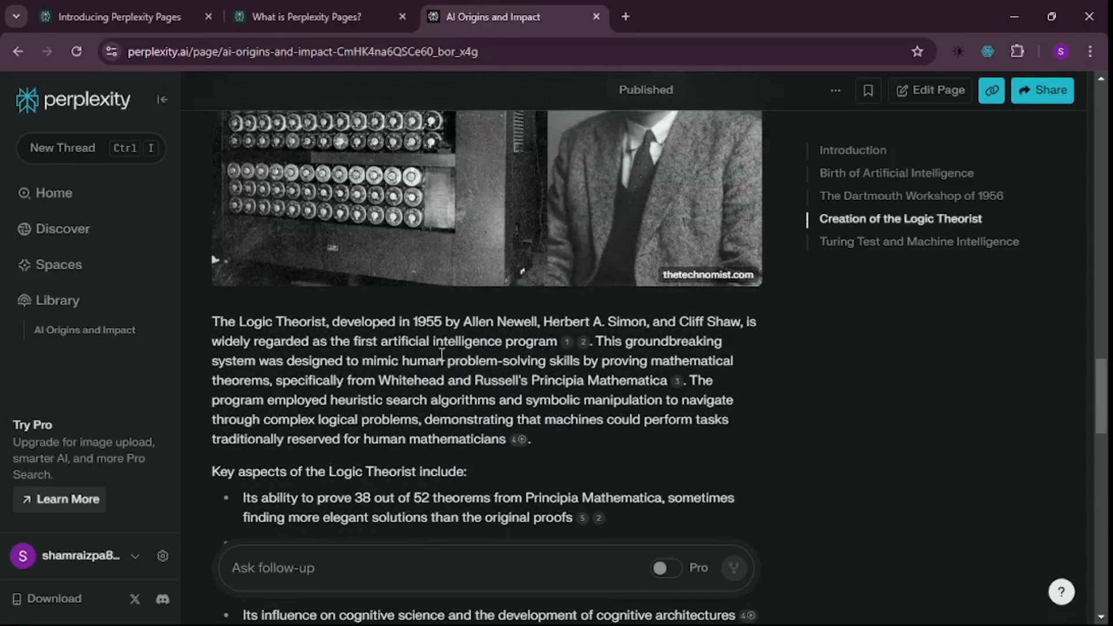
scroll(441, 354, up, 10)
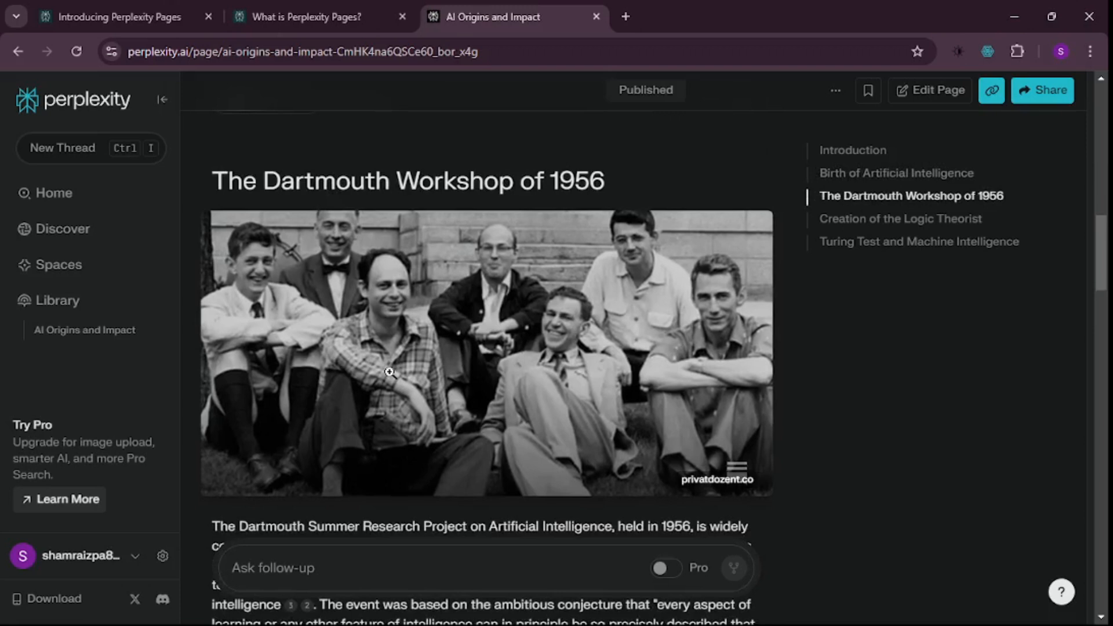
scroll(388, 385, up, 15)
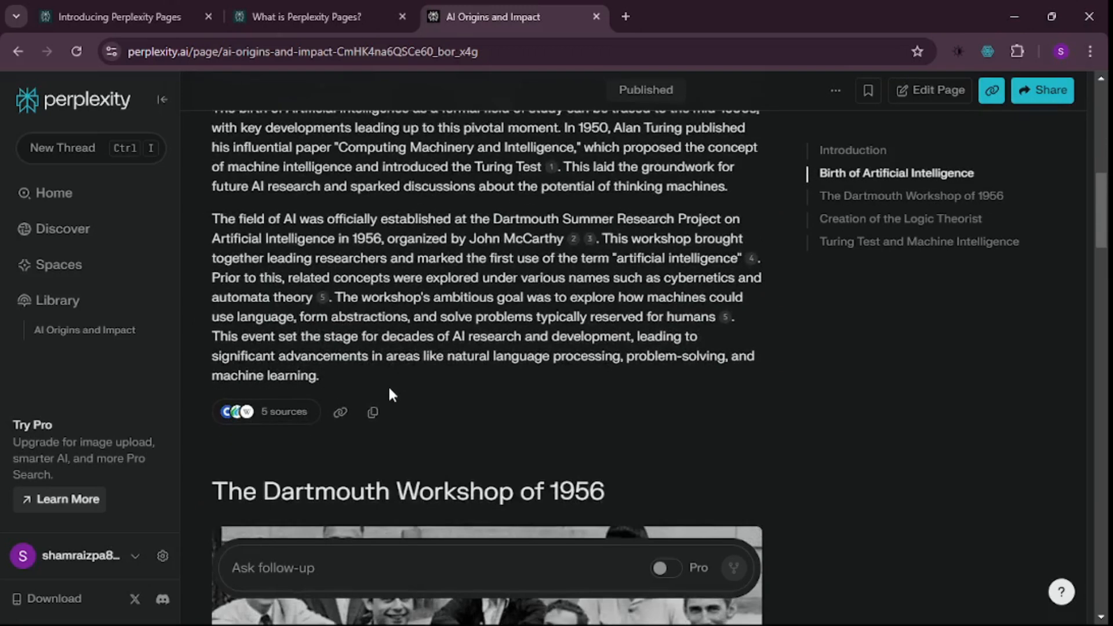
scroll(388, 387, up, 3)
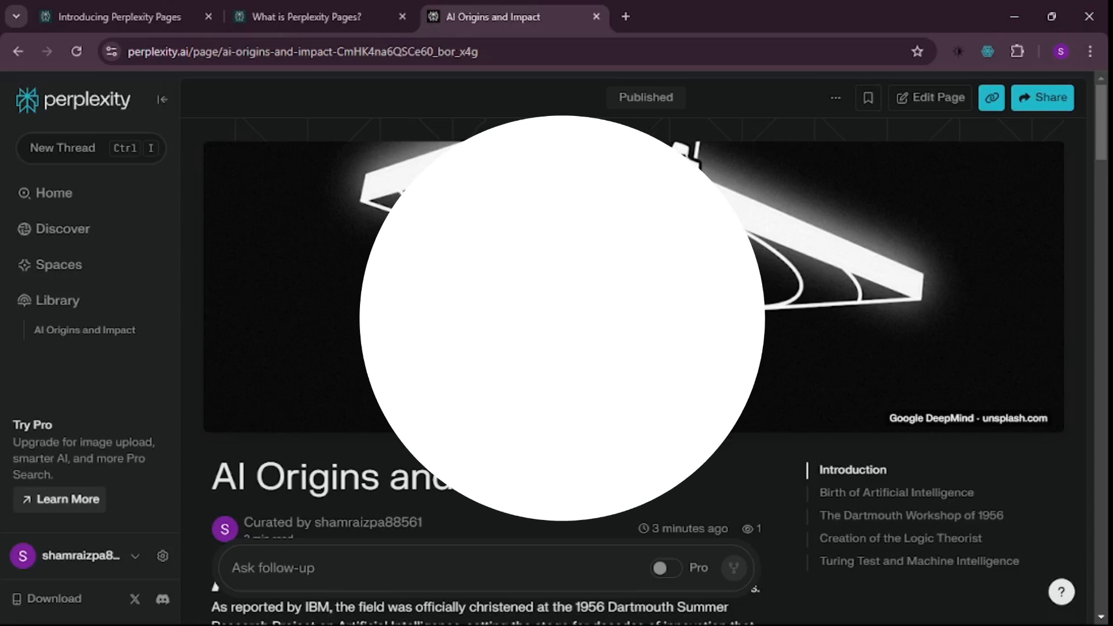
scroll(385, 425, down, 5)
scroll(386, 425, down, 4)
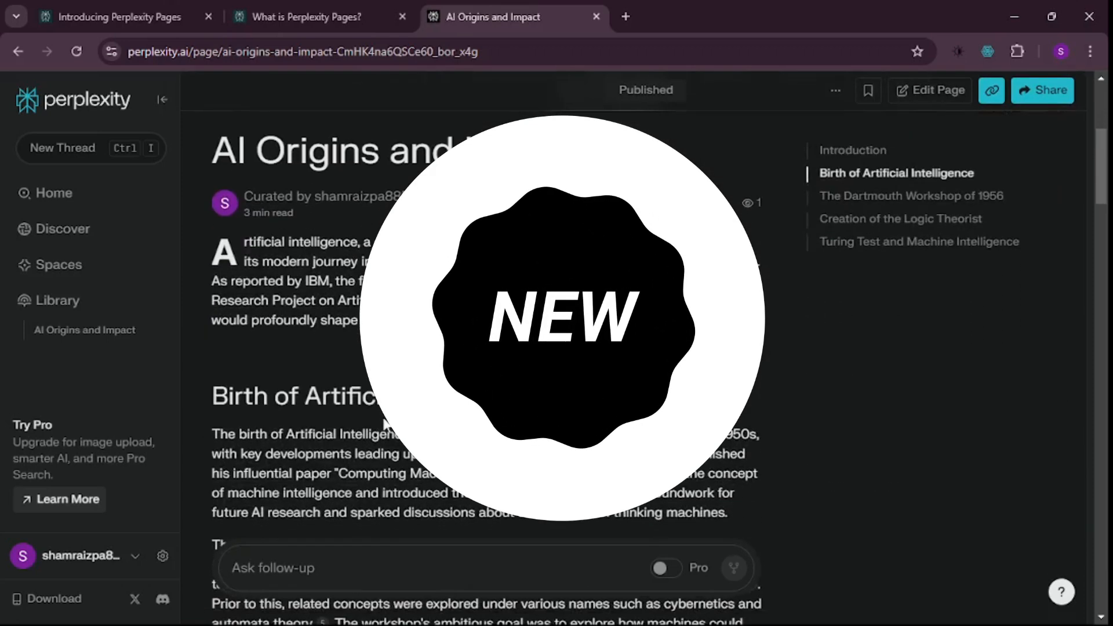